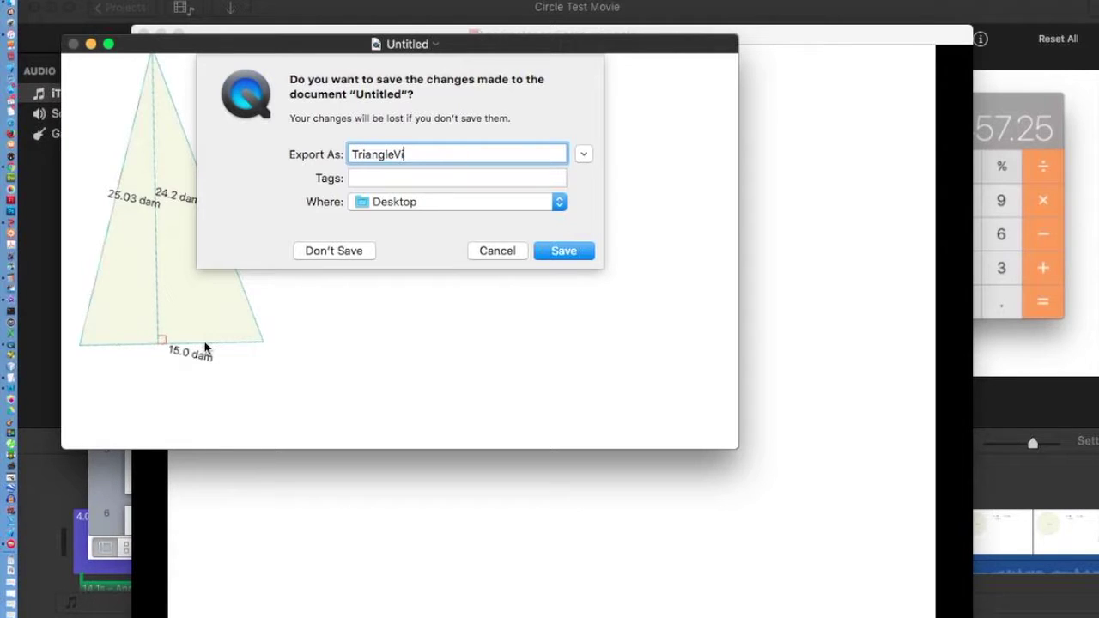
Step: Save the triangle screen recording to the Desktop as TriangleVideo
{"action": "left_click", "coordinate": [568, 252]}
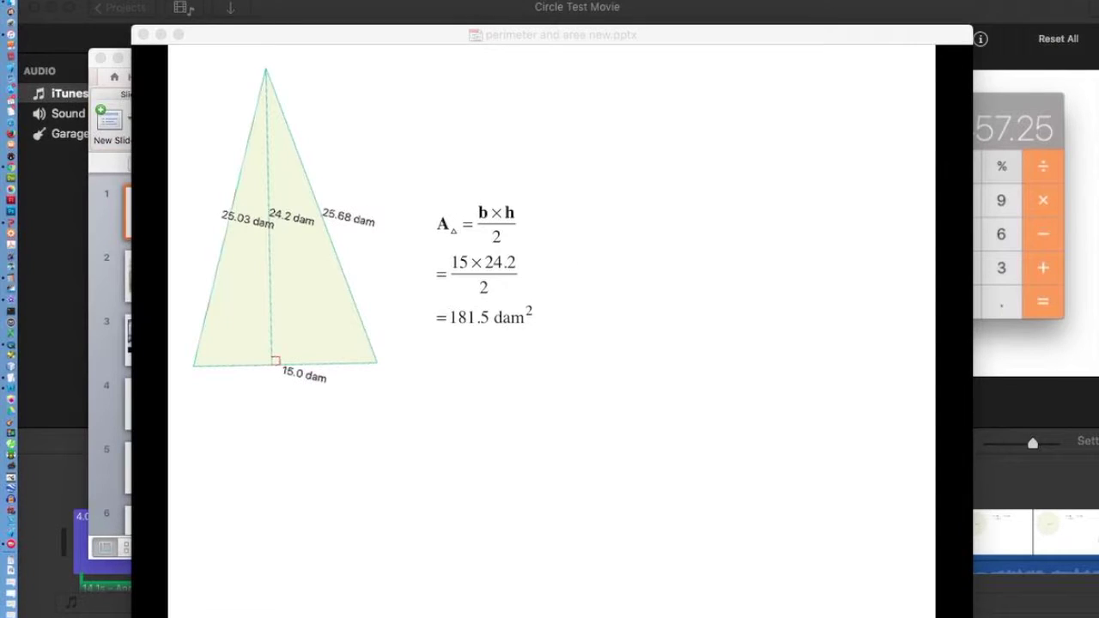
Step: Switch to iMovie, leave the Circle Test Movie project and create a new empty movie project
{"action": "left_click", "coordinate": [12, 304]}
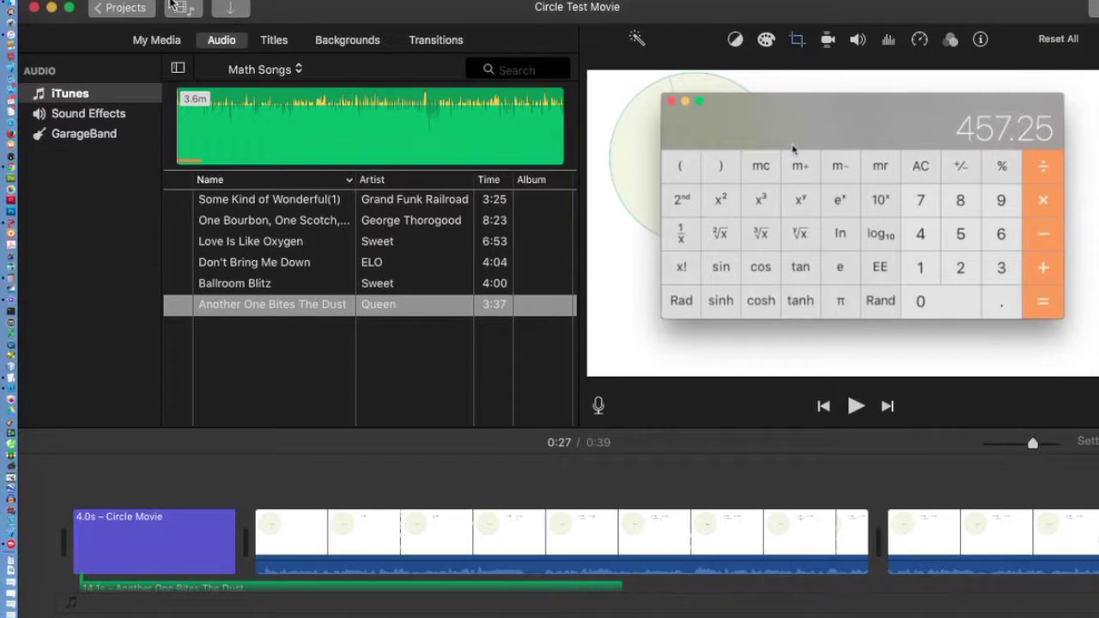
{"action": "left_click", "coordinate": [123, 9]}
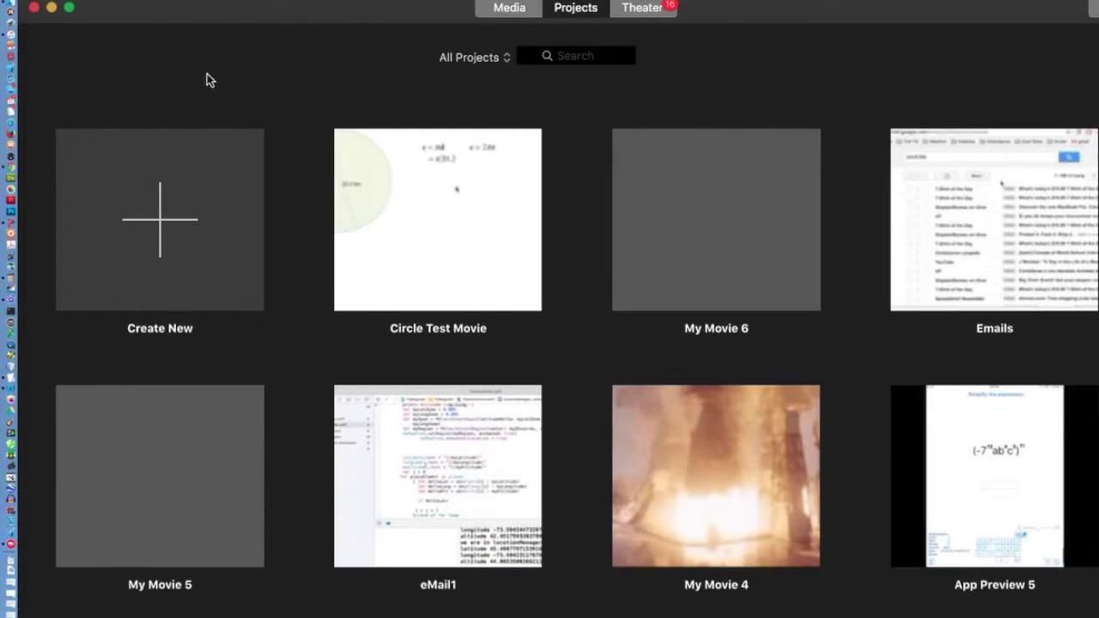
{"action": "left_click", "coordinate": [156, 244]}
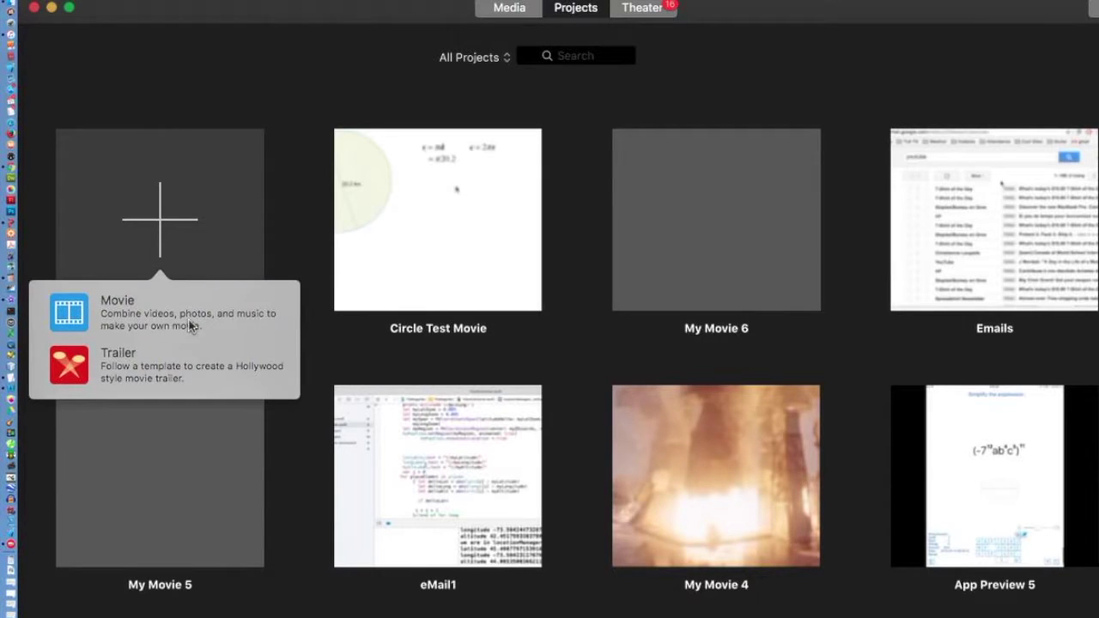
{"action": "left_click", "coordinate": [127, 316]}
{"action": "left_click", "coordinate": [127, 316]}
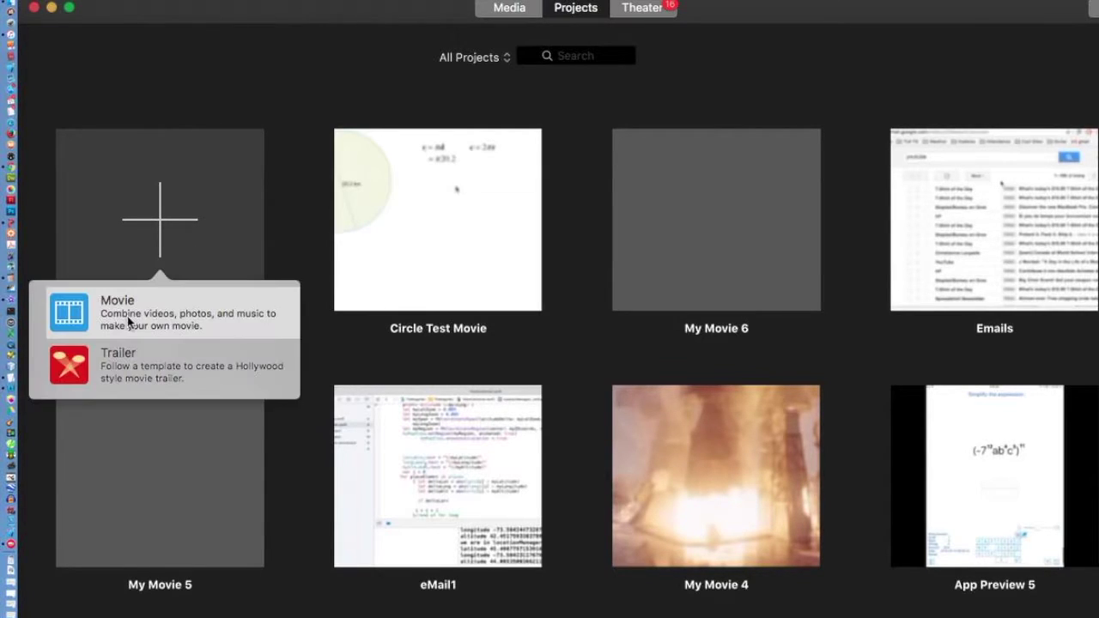
{"action": "left_click", "coordinate": [127, 316]}
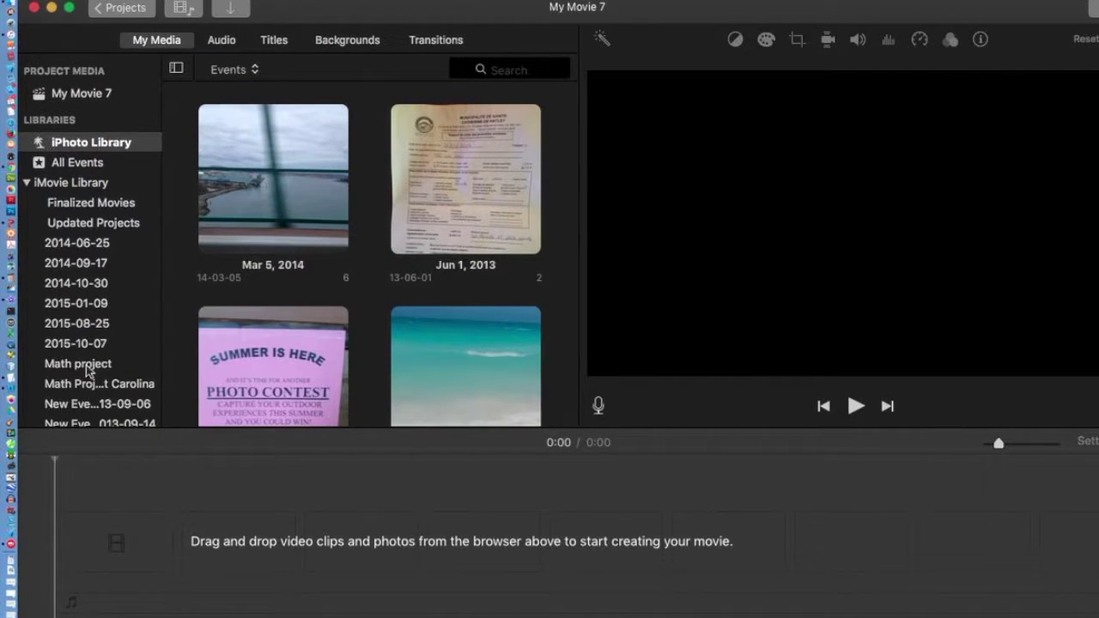
Step: Add the TriangleVideo file from the Desktop folder to the new movie's timeline
{"action": "left_click", "coordinate": [11, 6]}
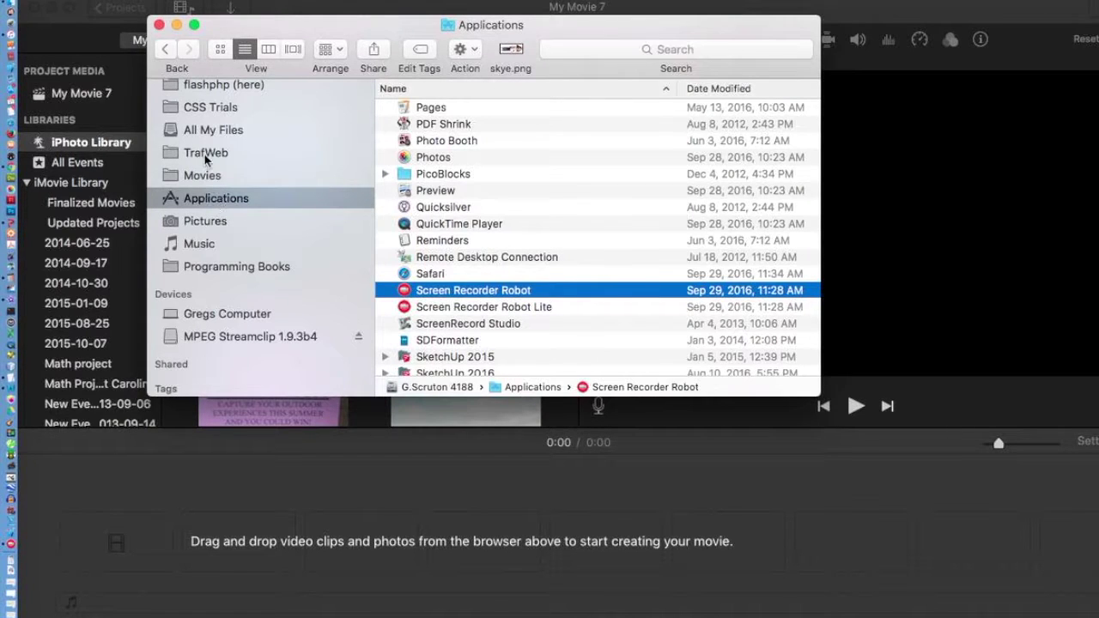
{"action": "scroll", "coordinate": [210, 152], "scroll_direction": "up", "scroll_amount": 5}
{"action": "left_click", "coordinate": [197, 179]}
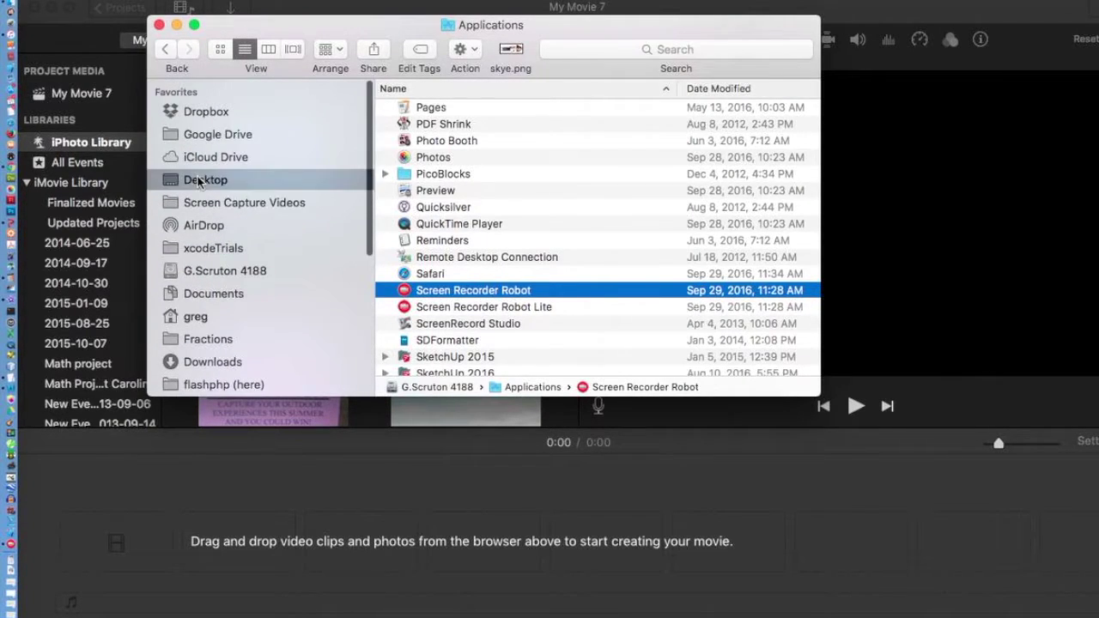
{"action": "left_click", "coordinate": [444, 144]}
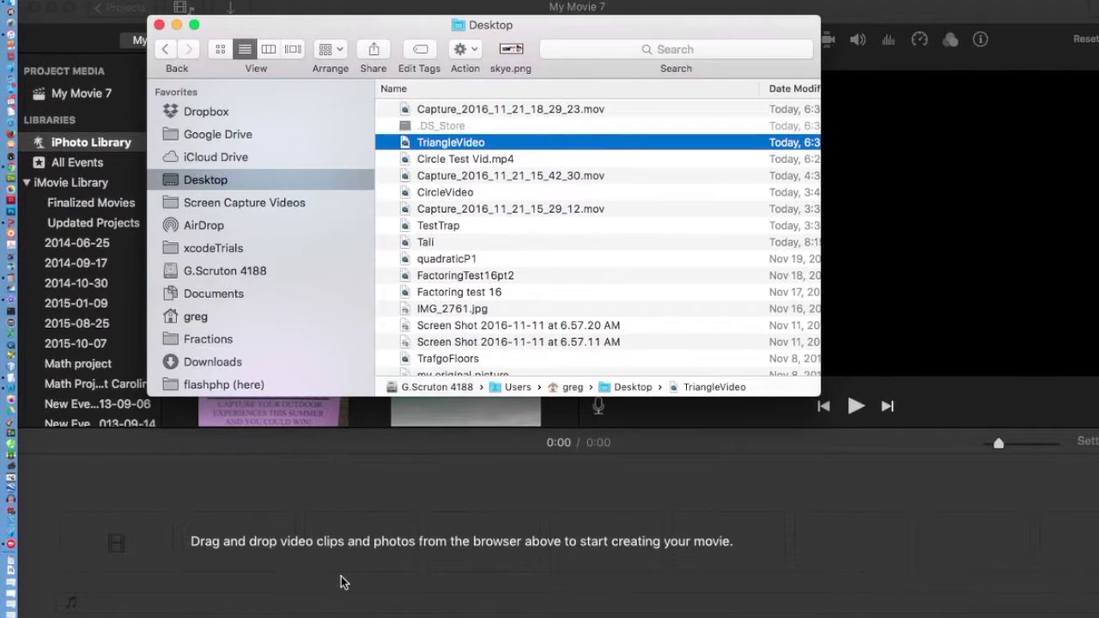
{"action": "left_click_drag", "start_coordinate": [404, 144], "coordinate": [260, 547]}
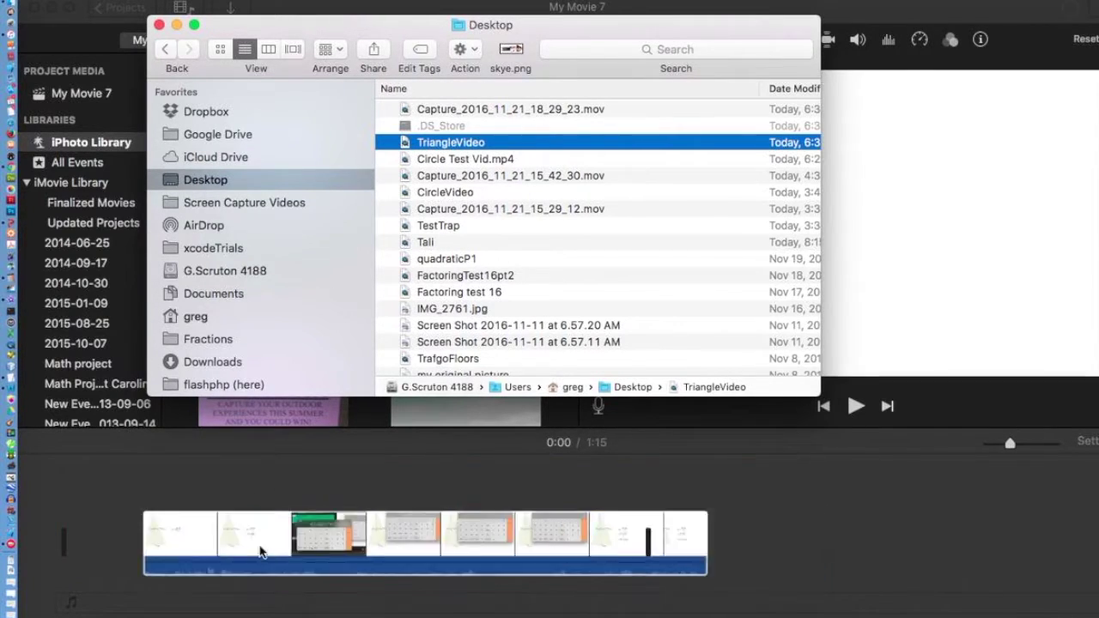
{"action": "left_click", "coordinate": [810, 488]}
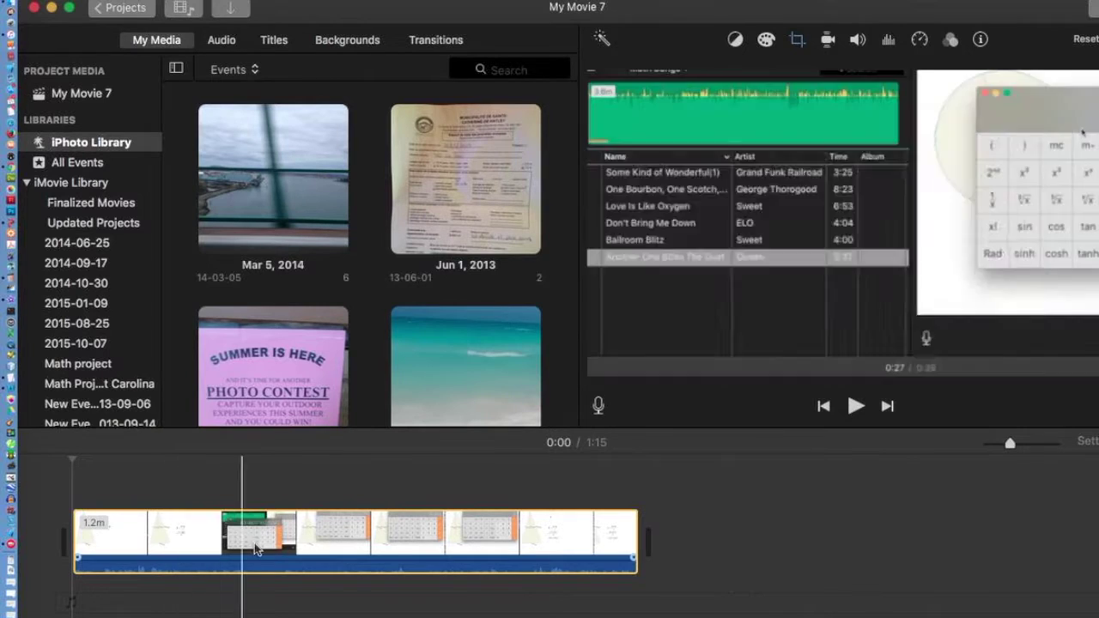
Step: Play the triangle clip to find where the unwanted part starts and split it at about 0:06
{"action": "mouse_move", "coordinate": [1017, 447]}
{"action": "left_mouse_down"}
{"action": "mouse_move", "coordinate": [1040, 445]}
{"action": "mouse_move", "coordinate": [1030, 449]}
{"action": "left_mouse_up"}
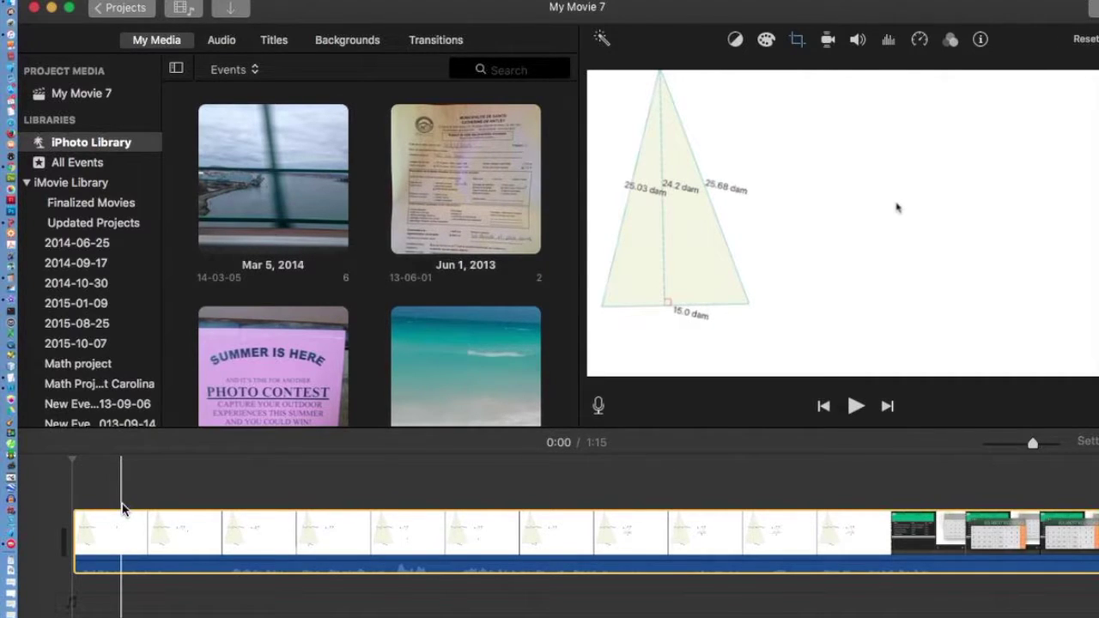
{"action": "key", "text": "space"}
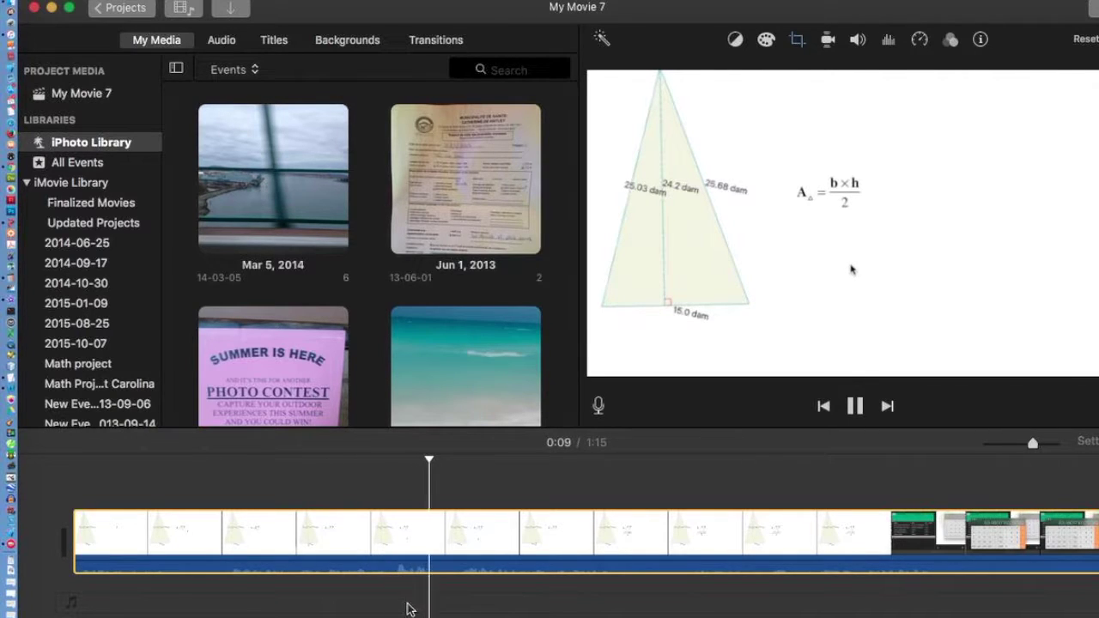
{"action": "left_click", "coordinate": [376, 572]}
{"action": "key", "text": "space"}
{"action": "left_click", "coordinate": [314, 574]}
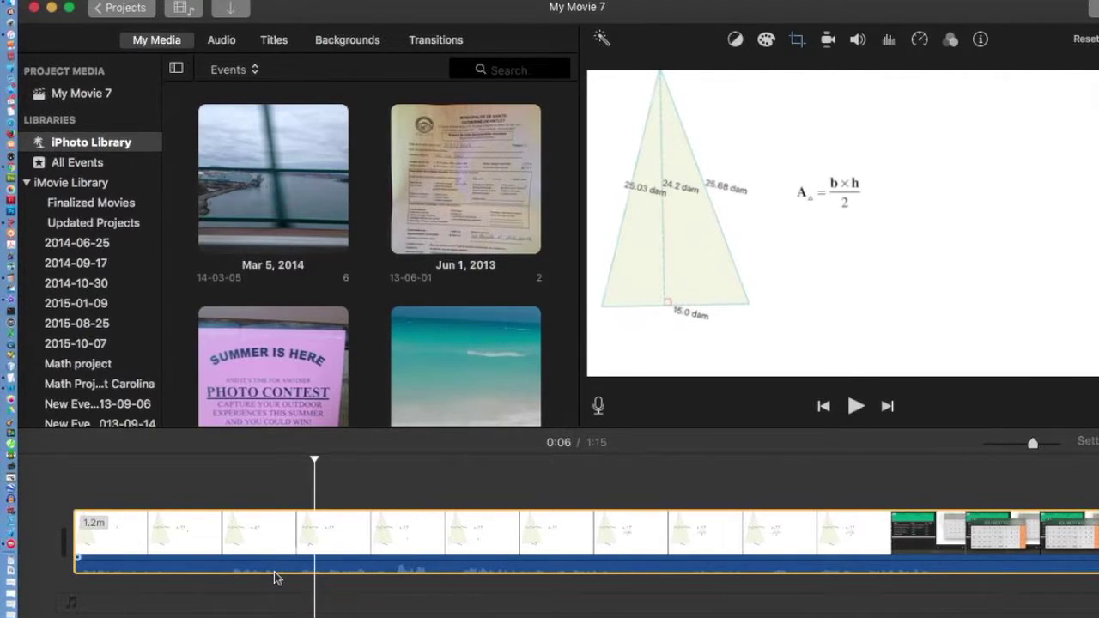
{"action": "key", "text": "space"}
{"action": "key", "text": "space"}
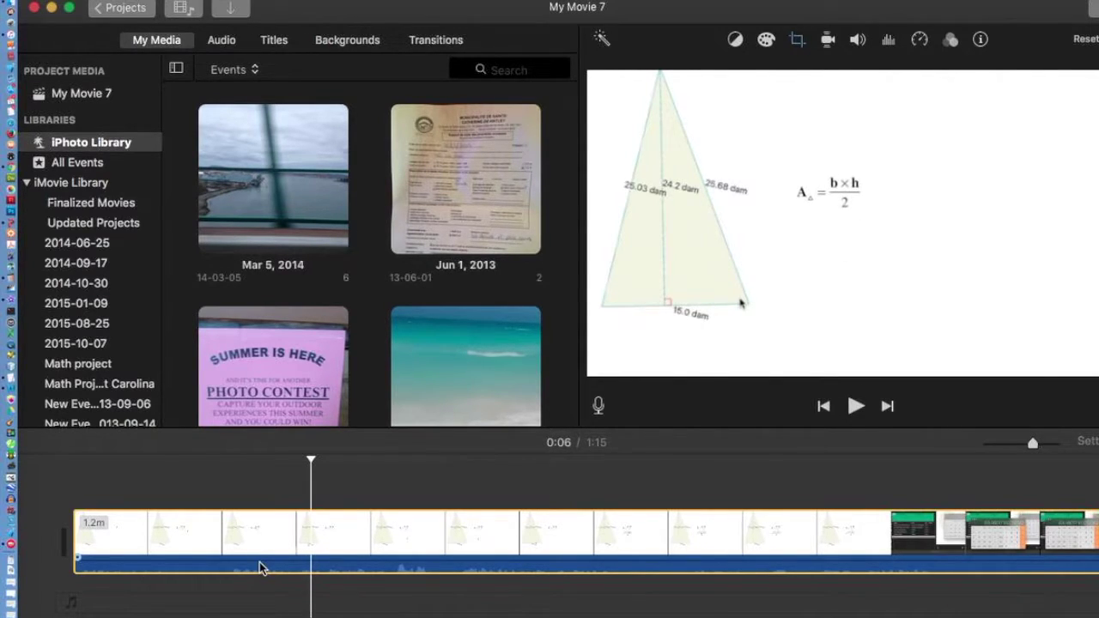
{"action": "key", "text": "super+b"}
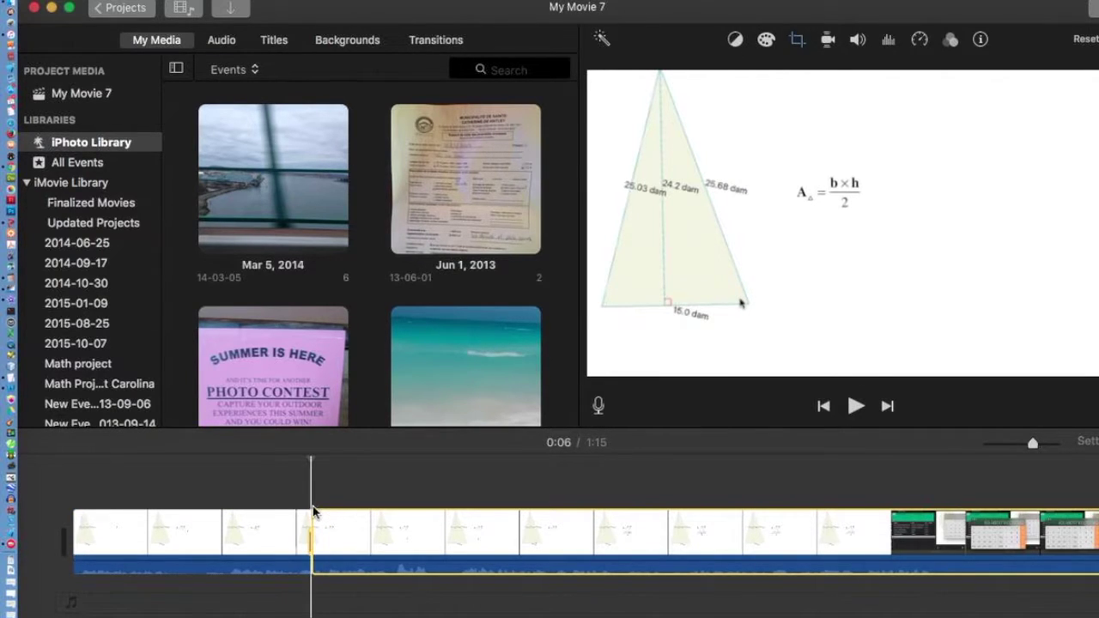
Step: Split the clip again about four seconds after the first split and delete the section between the two splits
{"action": "key", "text": "space"}
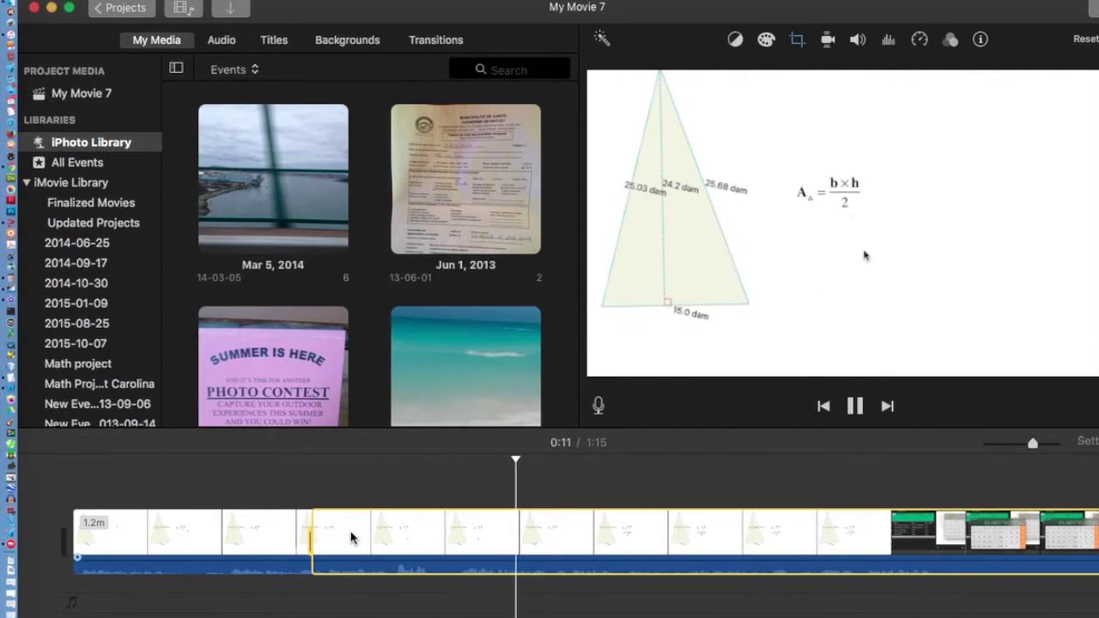
{"action": "key", "text": "space"}
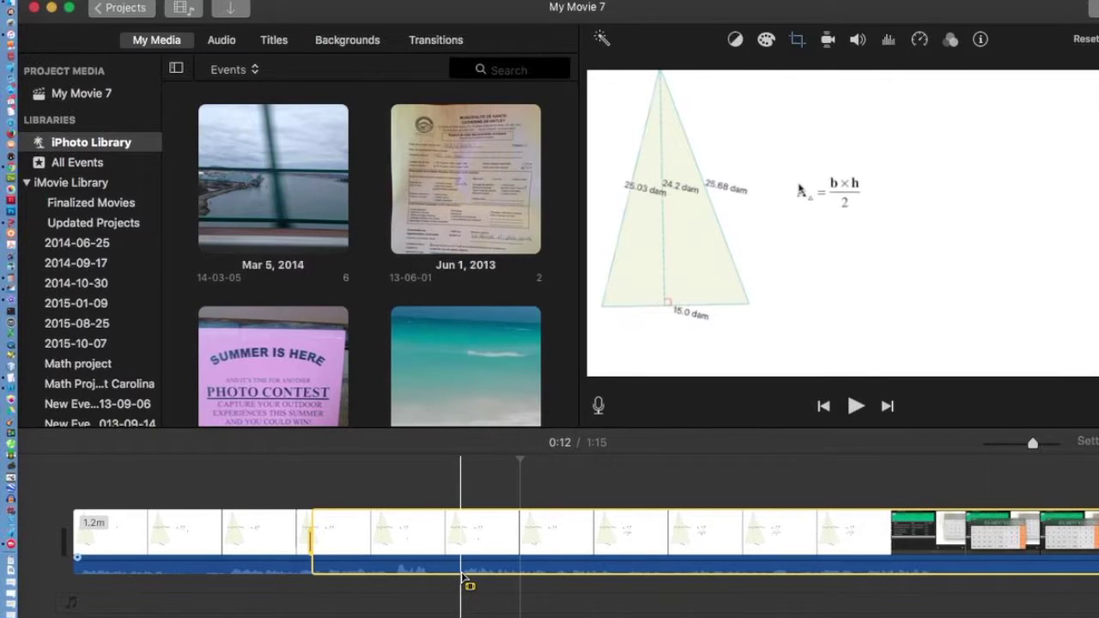
{"action": "left_click_drag", "start_coordinate": [462, 576], "coordinate": [463, 579]}
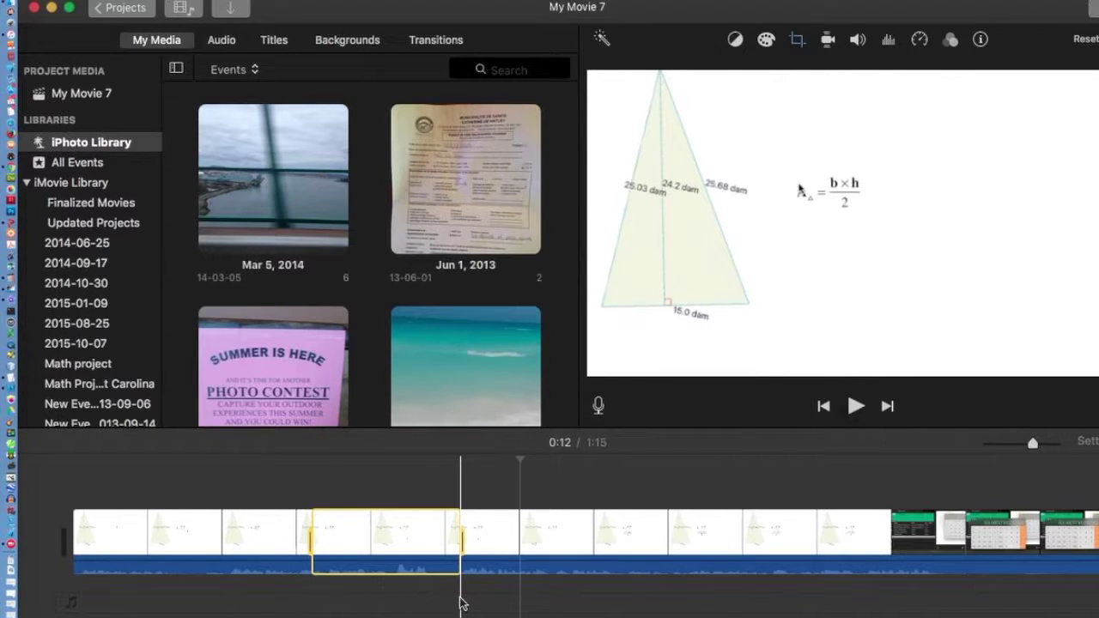
{"action": "key", "text": "Delete"}
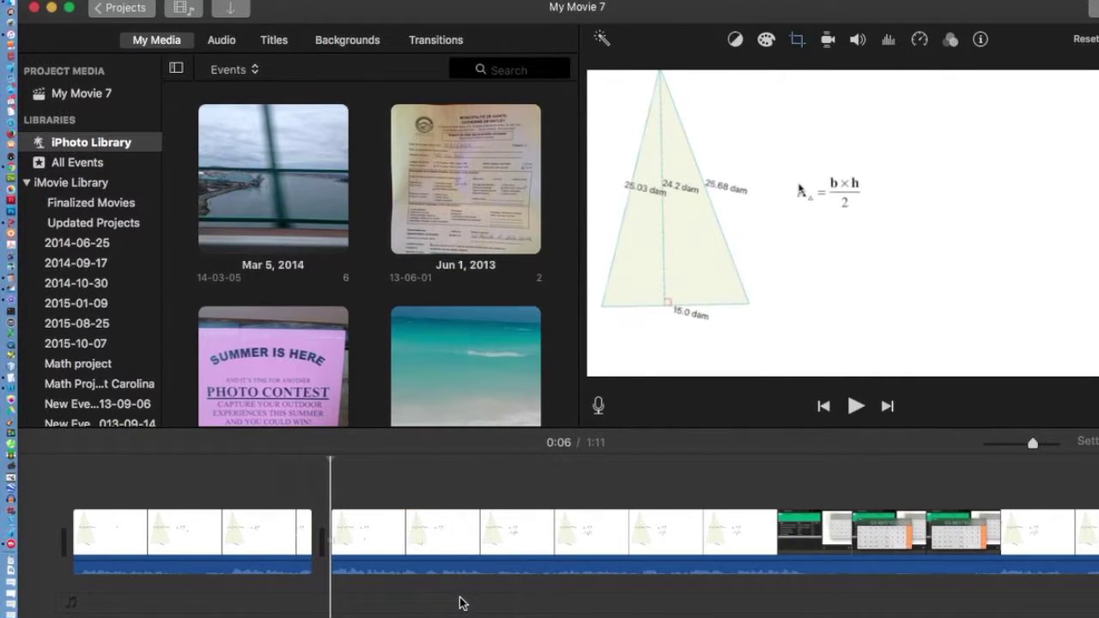
Step: Play across the cut, split the second clip at about 0:08 and delete the short piece before that split
{"action": "left_click", "coordinate": [261, 558]}
{"action": "key", "text": "space"}
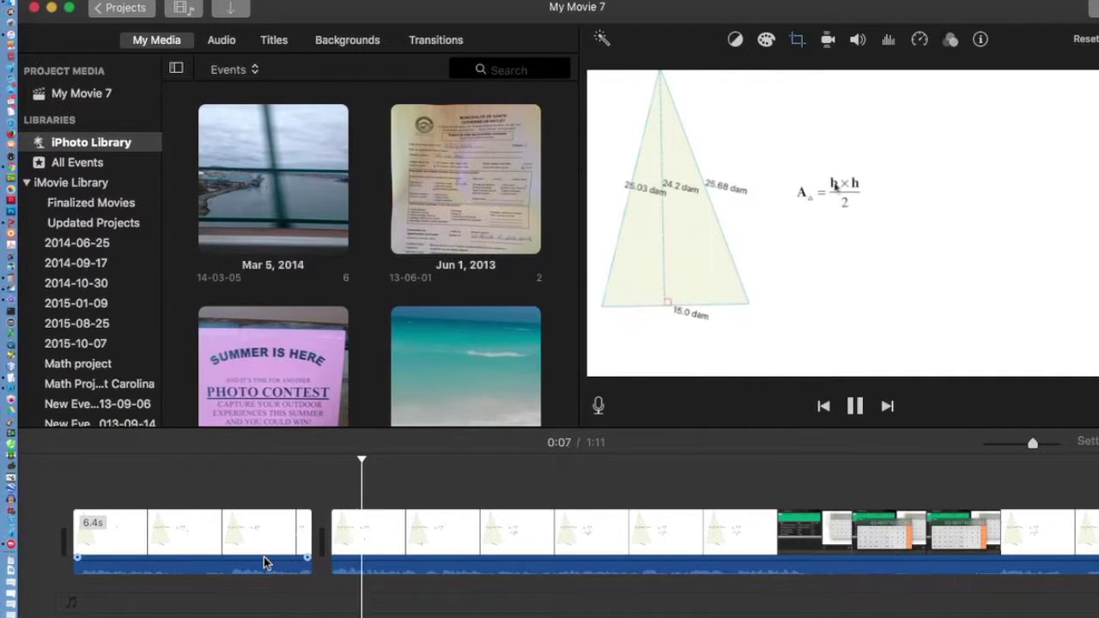
{"action": "key", "text": "space"}
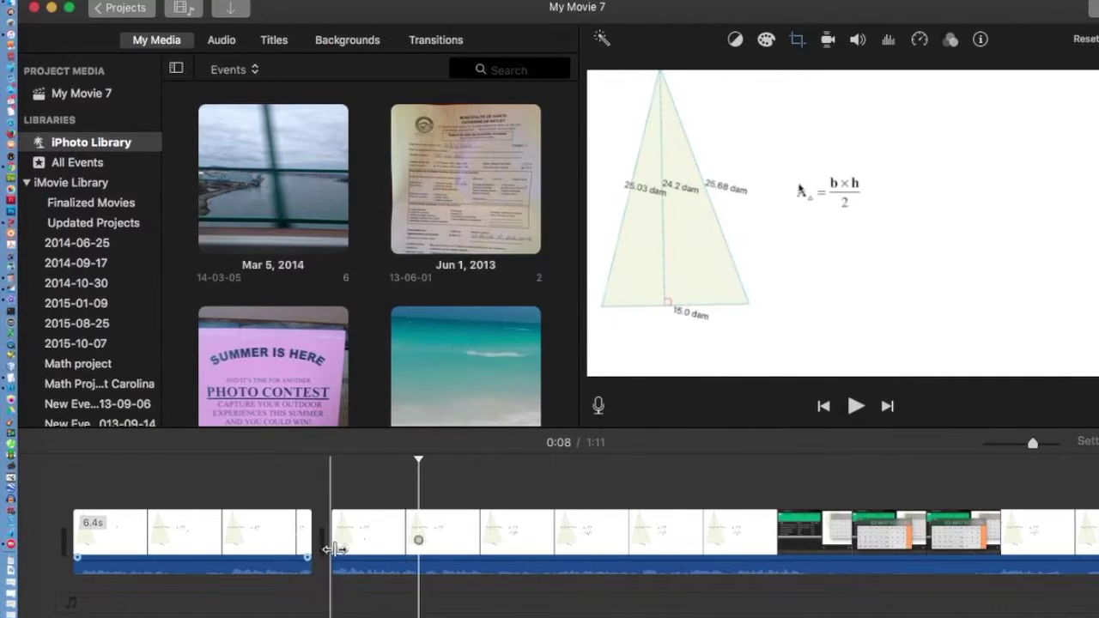
{"action": "left_click", "coordinate": [407, 552]}
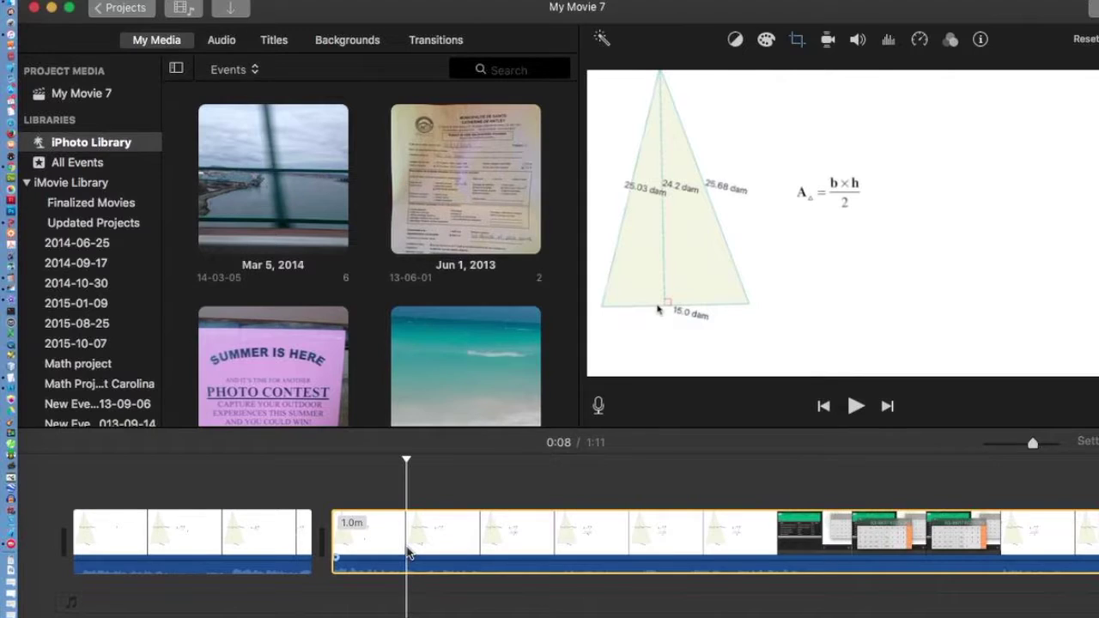
{"action": "key", "text": "super+b"}
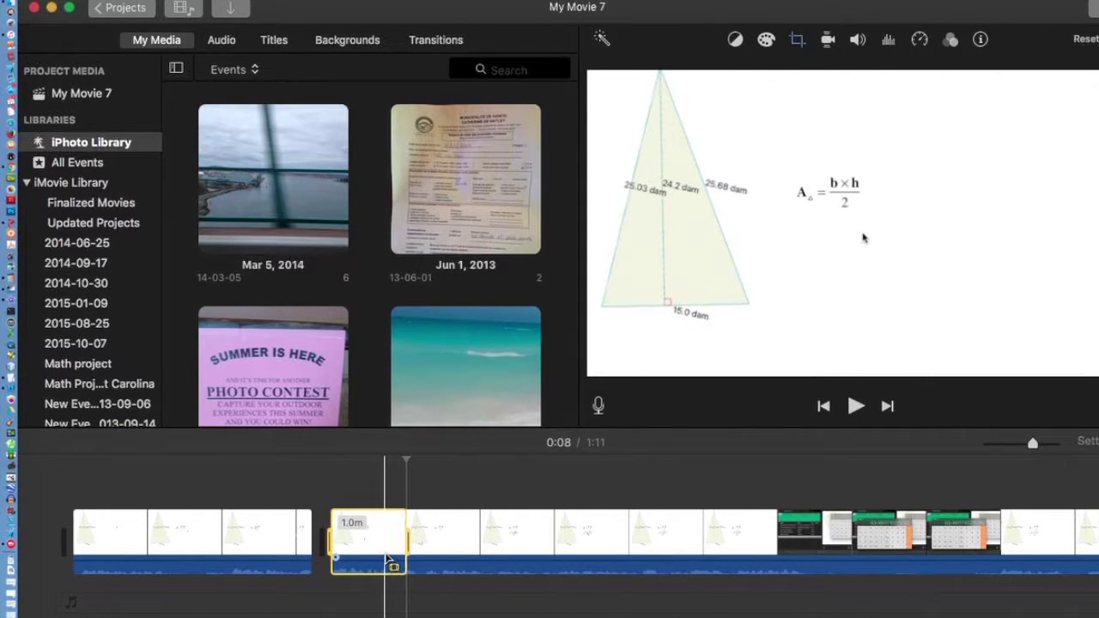
{"action": "left_click", "coordinate": [386, 557]}
{"action": "key", "text": "Delete"}
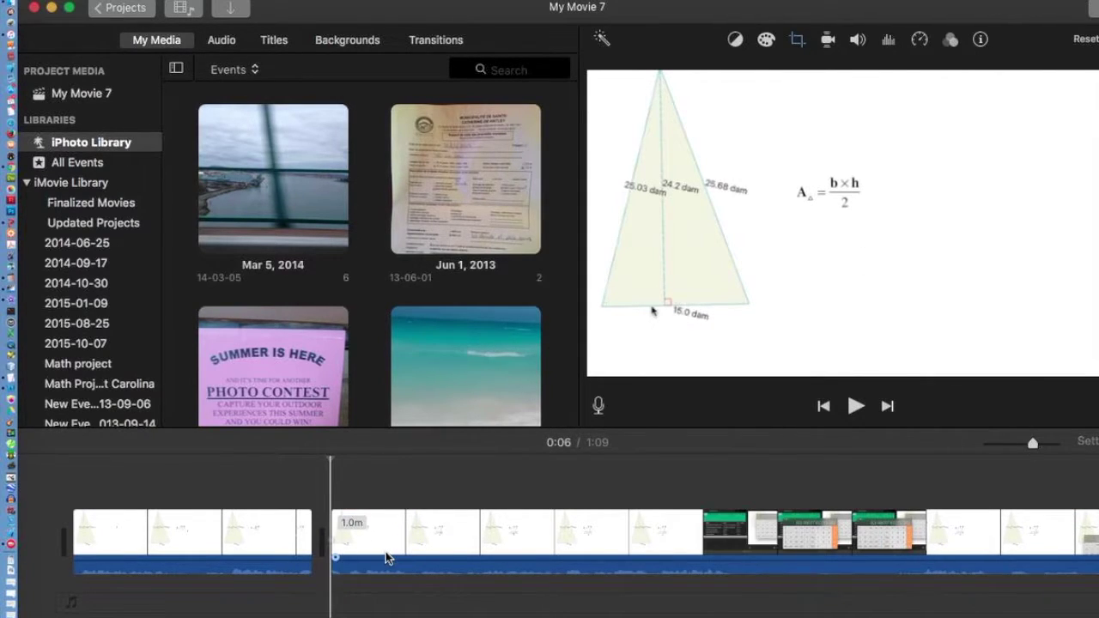
Step: Play the movie across the cut and on to the stray footage of the editing window, stopping at about 0:17
{"action": "key", "text": "space"}
{"action": "key", "text": "space"}
{"action": "left_click", "coordinate": [268, 562]}
{"action": "key", "text": "space"}
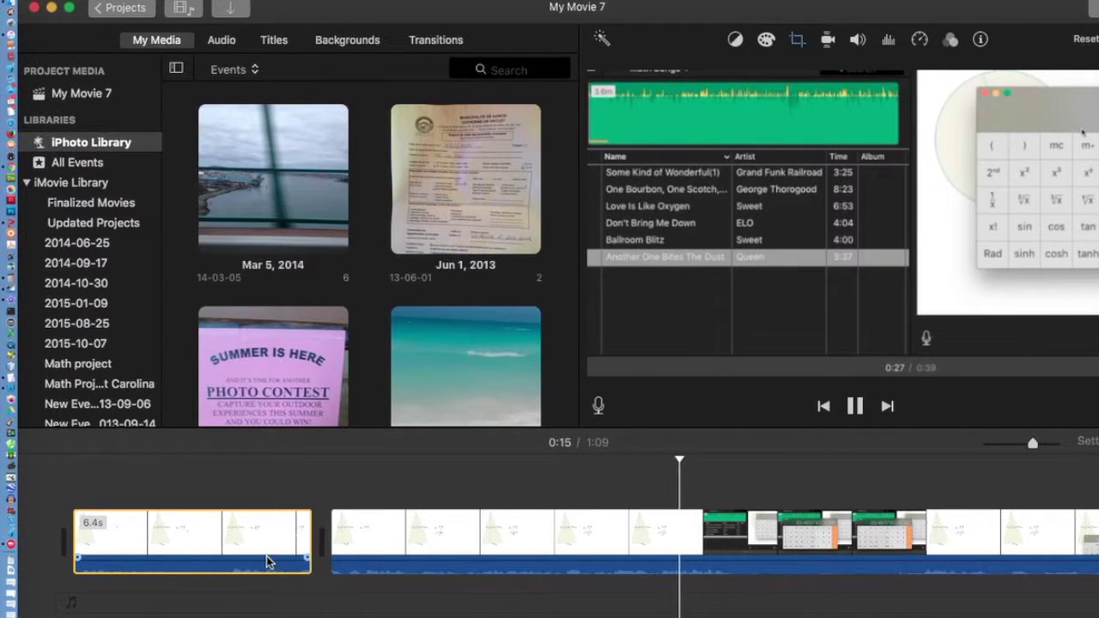
{"action": "key", "text": "space"}
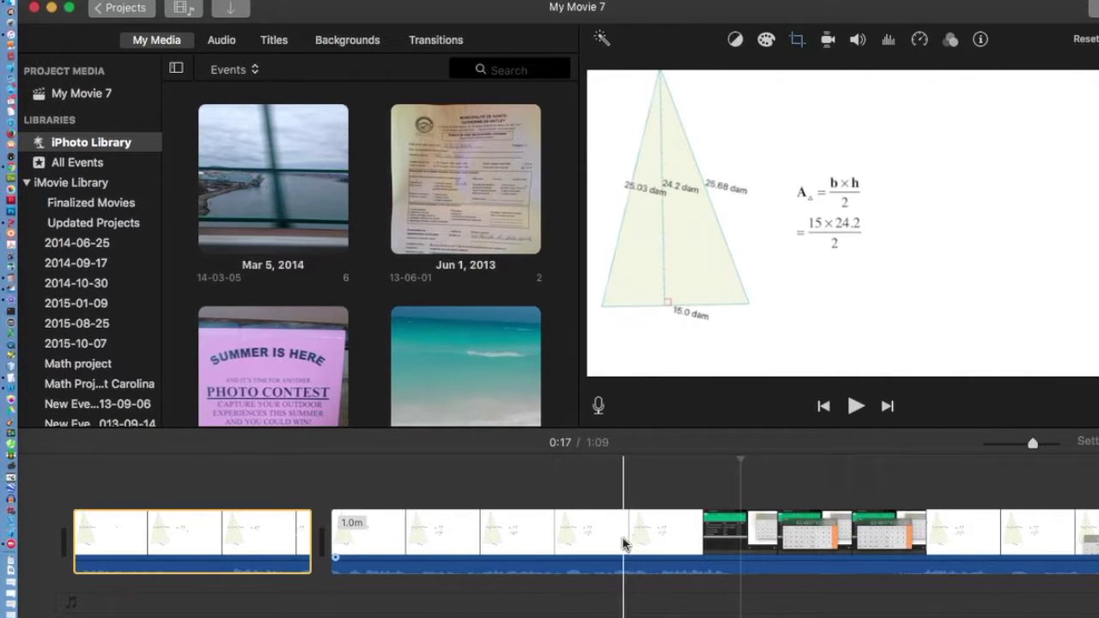
Step: Try to split the second clip at about 0:14, just before the stray footage of the editing window
{"action": "key", "text": "space"}
{"action": "key", "text": "space"}
{"action": "left_click", "coordinate": [591, 546]}
{"action": "key", "text": "space"}
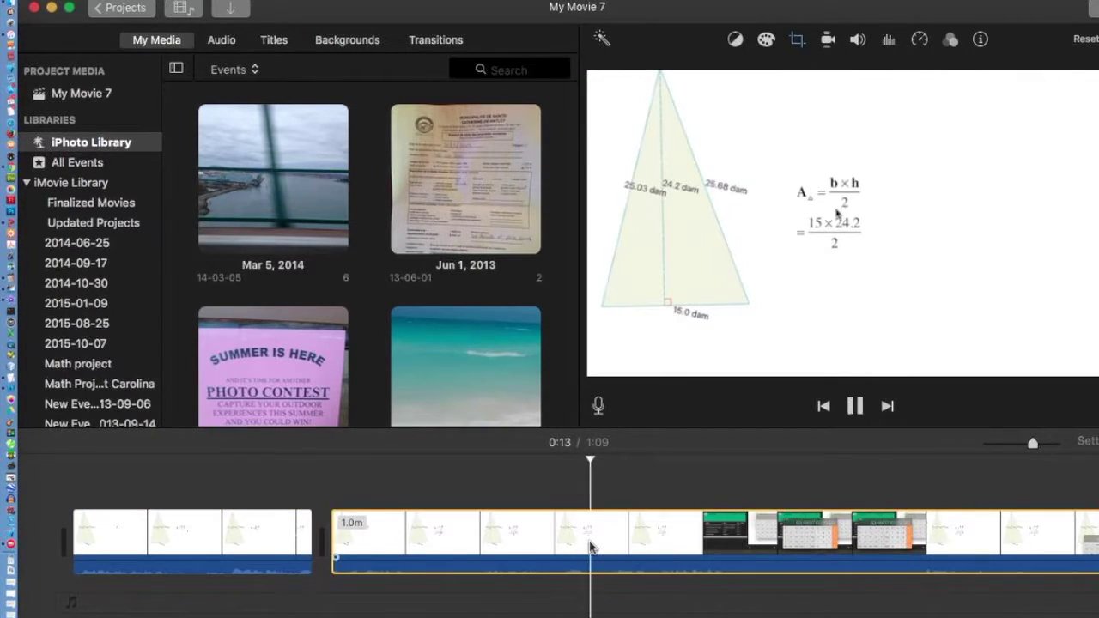
{"action": "key", "text": "super+b"}
{"action": "key", "text": "space"}
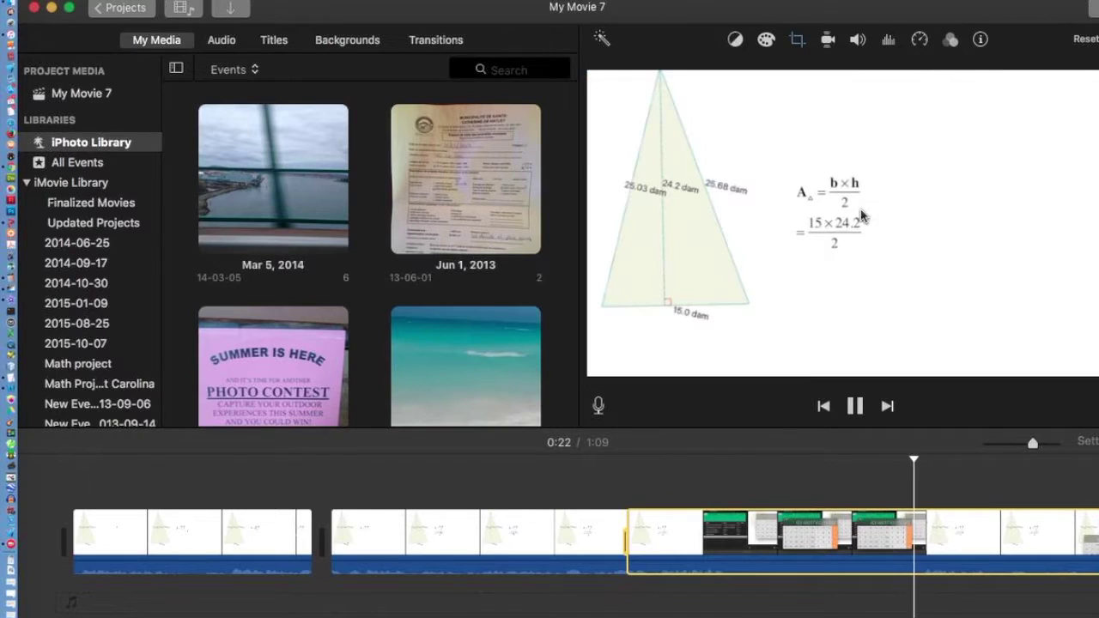
Step: Split the second clip at about 0:22, delete its section before that point and play the result to check the cut
{"action": "key", "text": "space"}
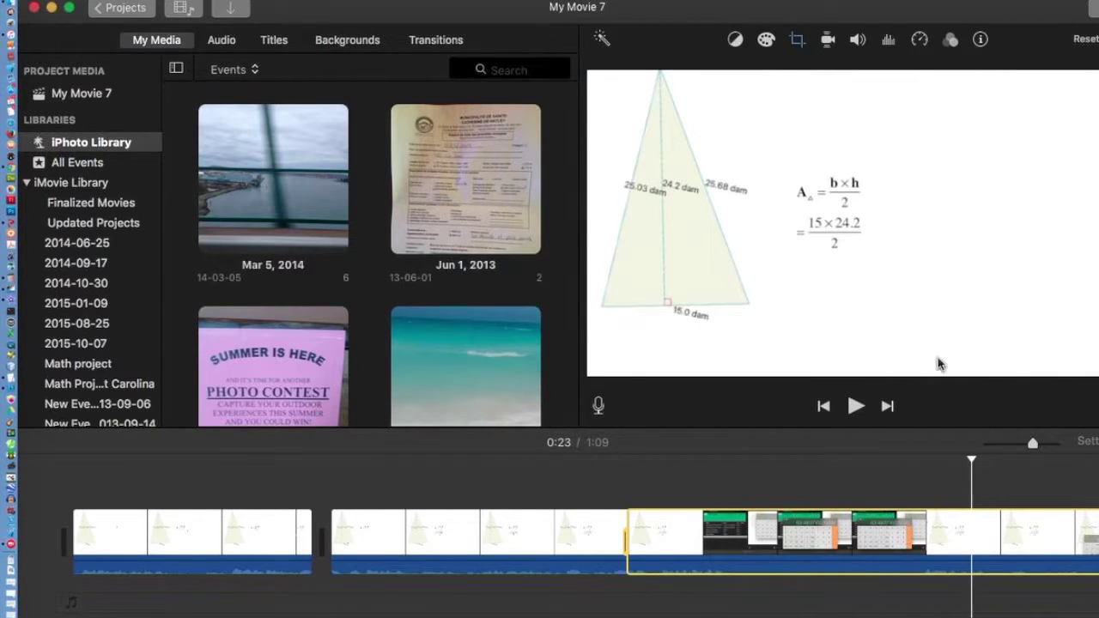
{"action": "left_click", "coordinate": [929, 483]}
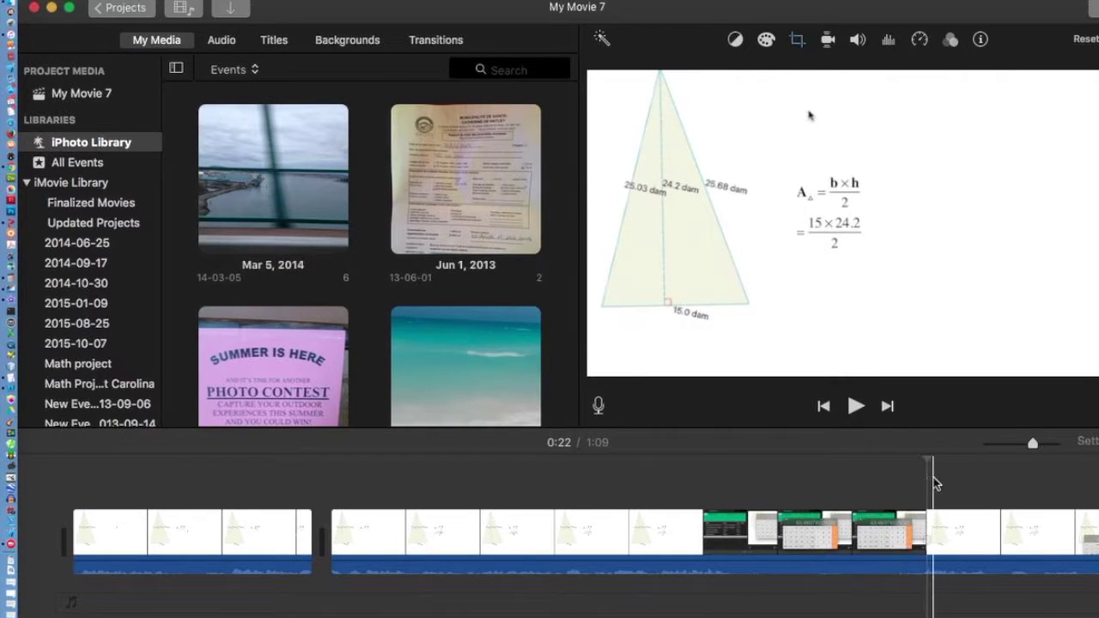
{"action": "left_click", "coordinate": [926, 533]}
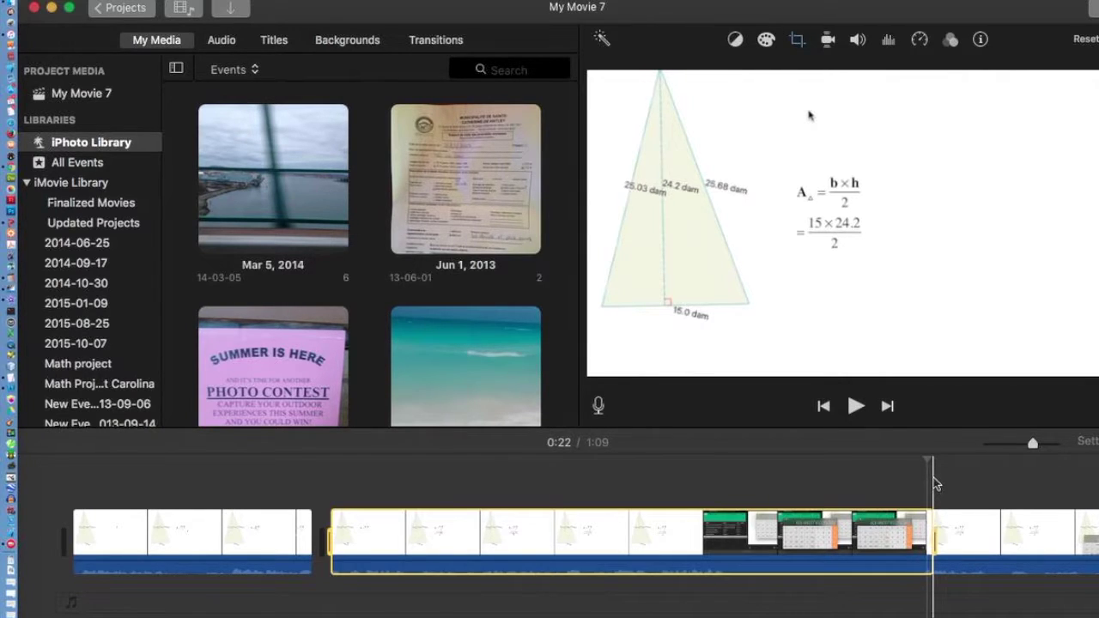
{"action": "left_click_drag", "start_coordinate": [536, 554], "coordinate": [537, 554]}
{"action": "key", "text": "space"}
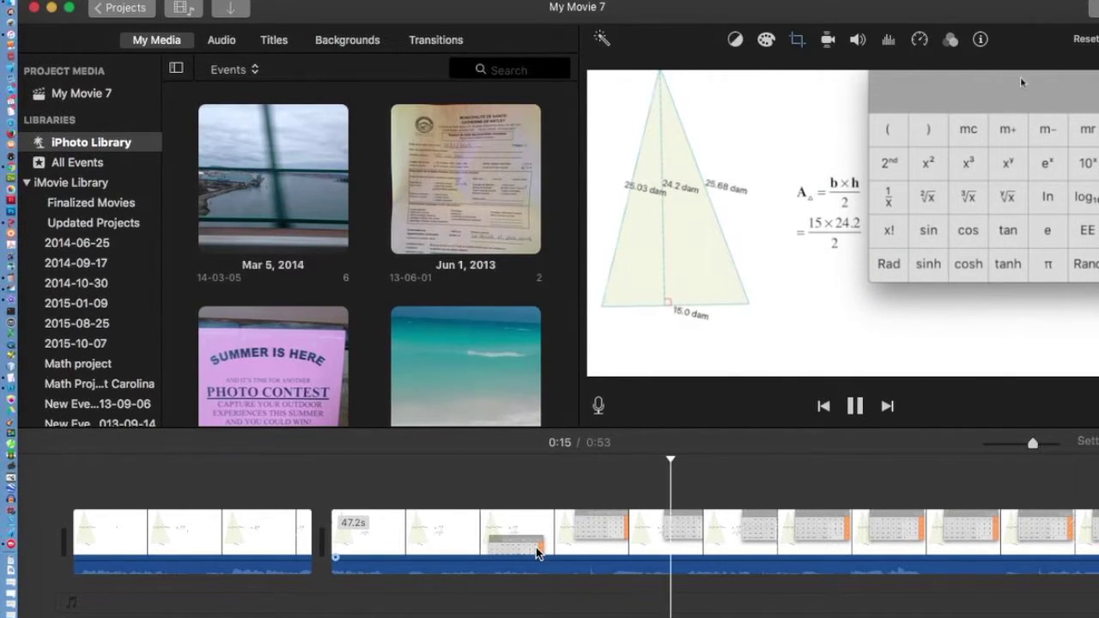
{"action": "key", "text": "space"}
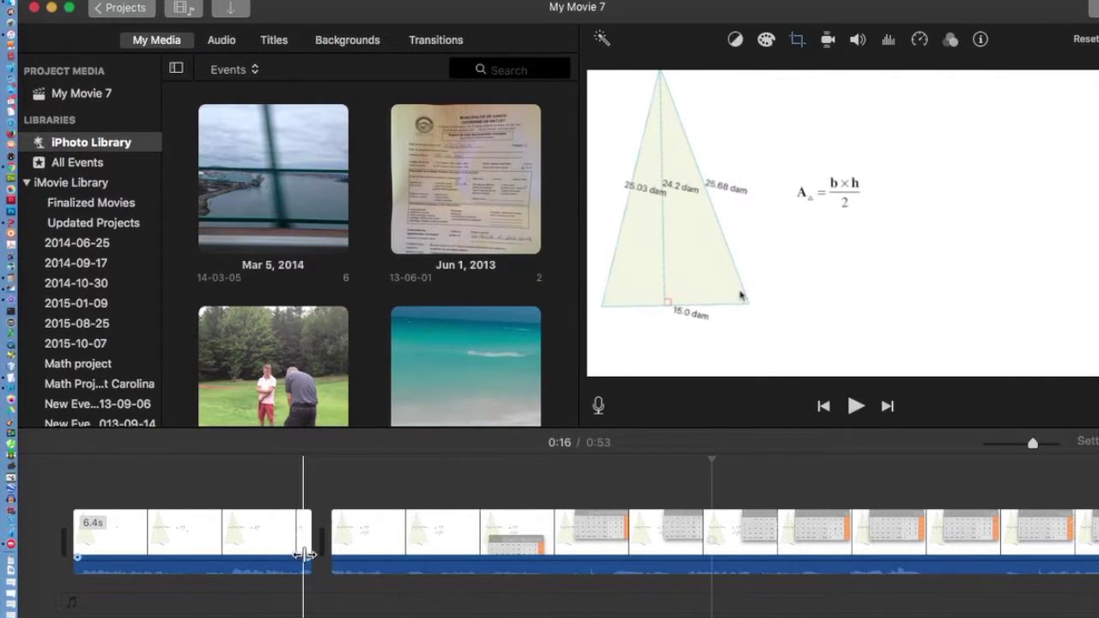
Step: Add the song Some Kind of Wonderful(1) from the Math Songs playlist as background music under the movie
{"action": "left_click", "coordinate": [225, 42]}
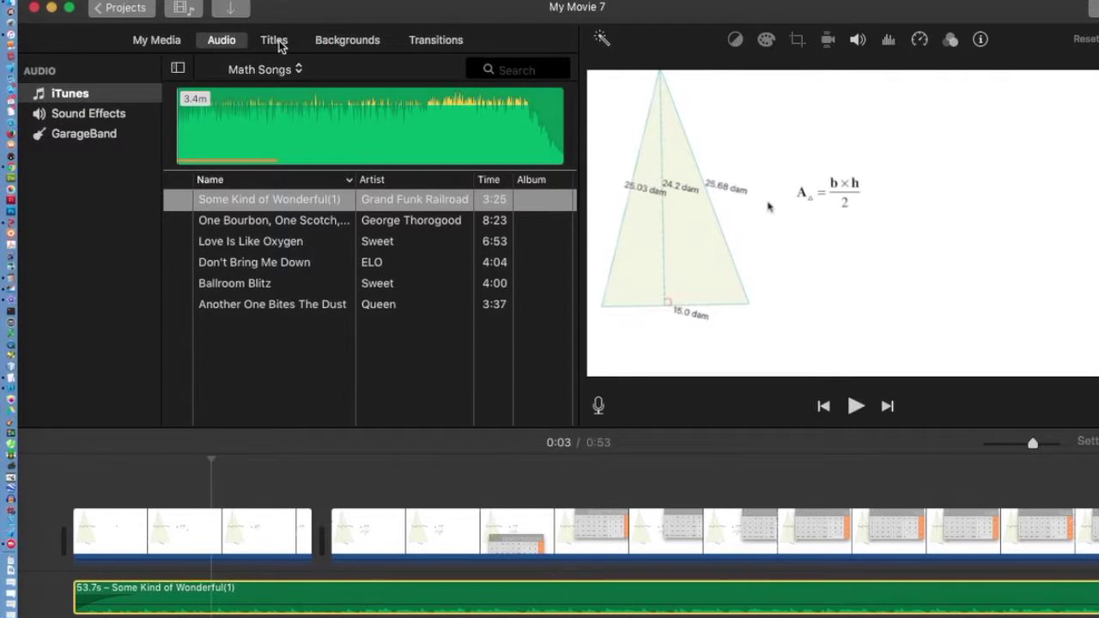
Step: Add a Standard title before the first clip and set its main line to TRIANGLE AREA
{"action": "left_click", "coordinate": [275, 40]}
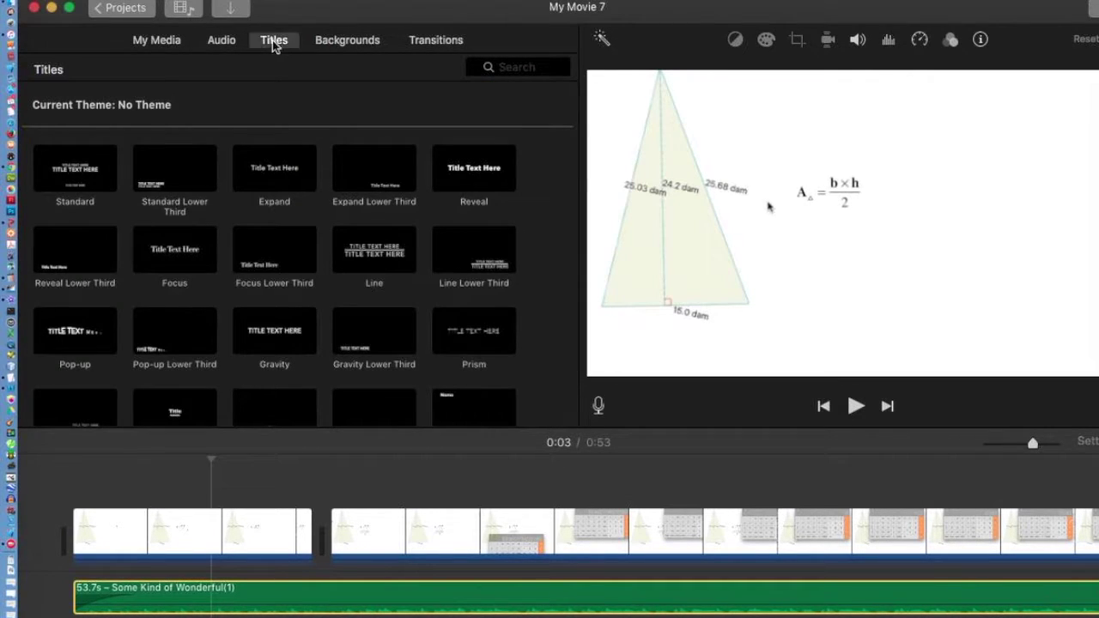
{"action": "left_click", "coordinate": [76, 195]}
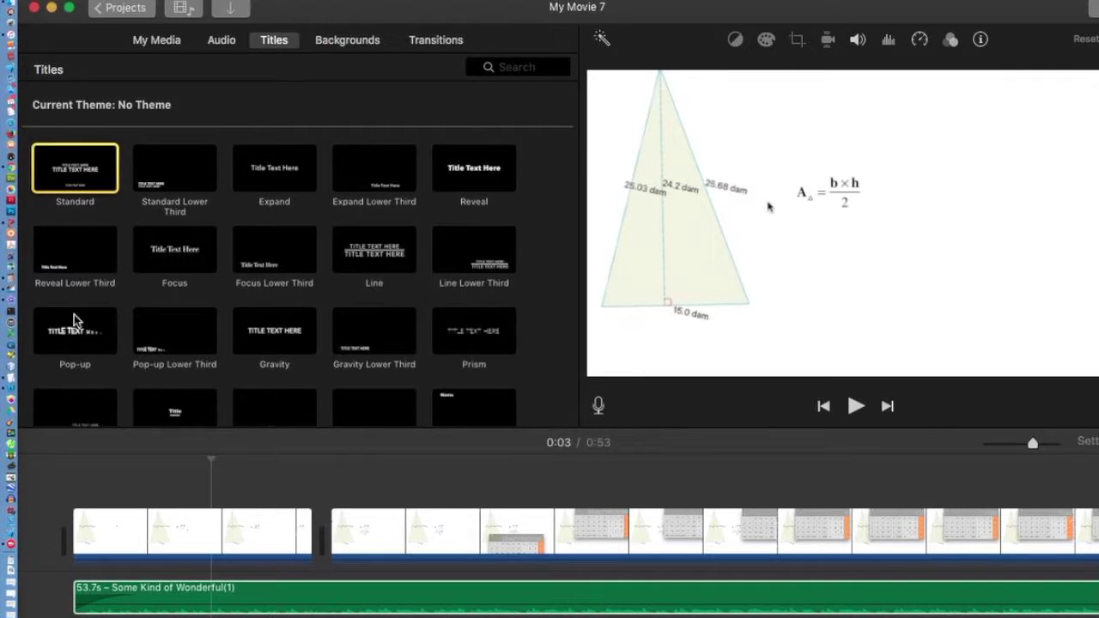
{"action": "left_click_drag", "start_coordinate": [75, 174], "coordinate": [50, 544]}
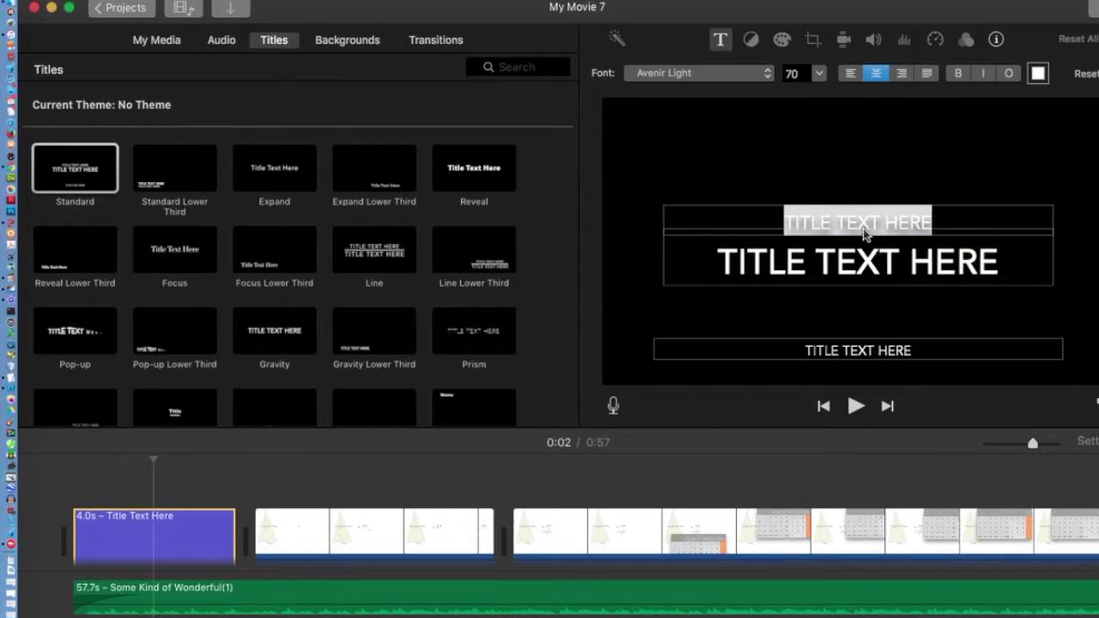
{"action": "double_click", "coordinate": [850, 264]}
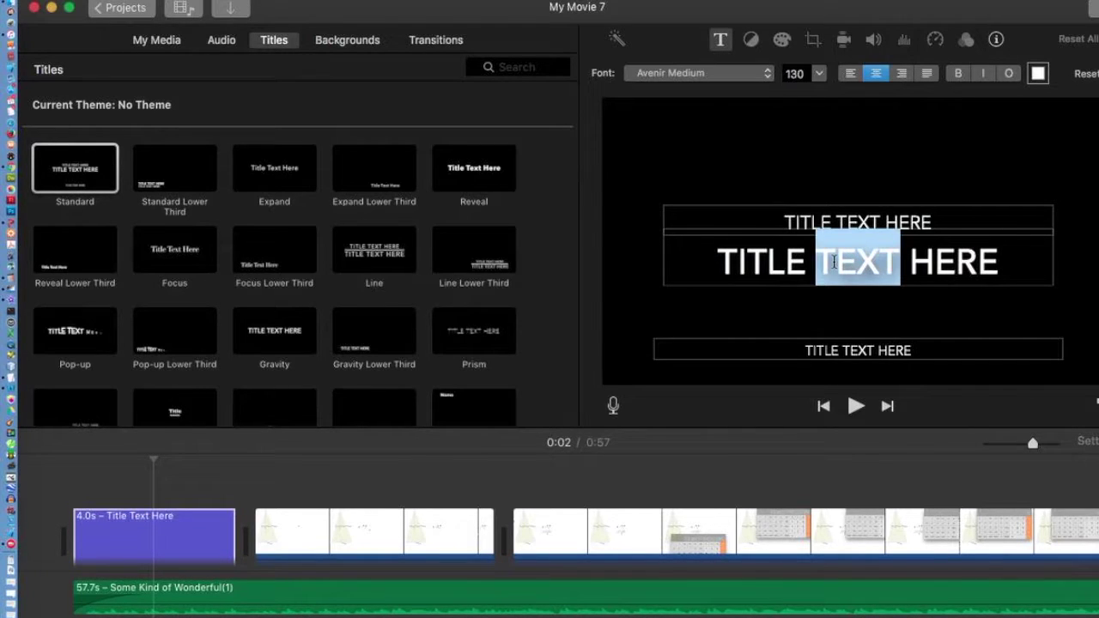
{"action": "triple_click", "coordinate": [834, 262]}
{"action": "type", "text": "TRIANGLE AREA"}
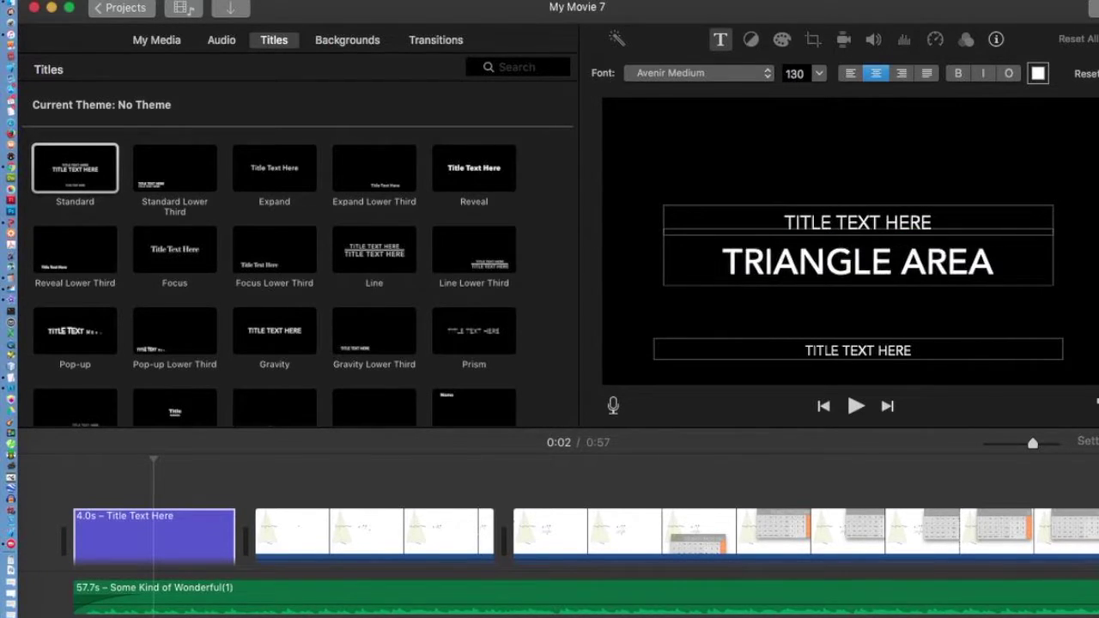
Step: Clear the placeholder text from the small lines above and below TRIANGLE AREA and apply the title edits
{"action": "left_click", "coordinate": [920, 222]}
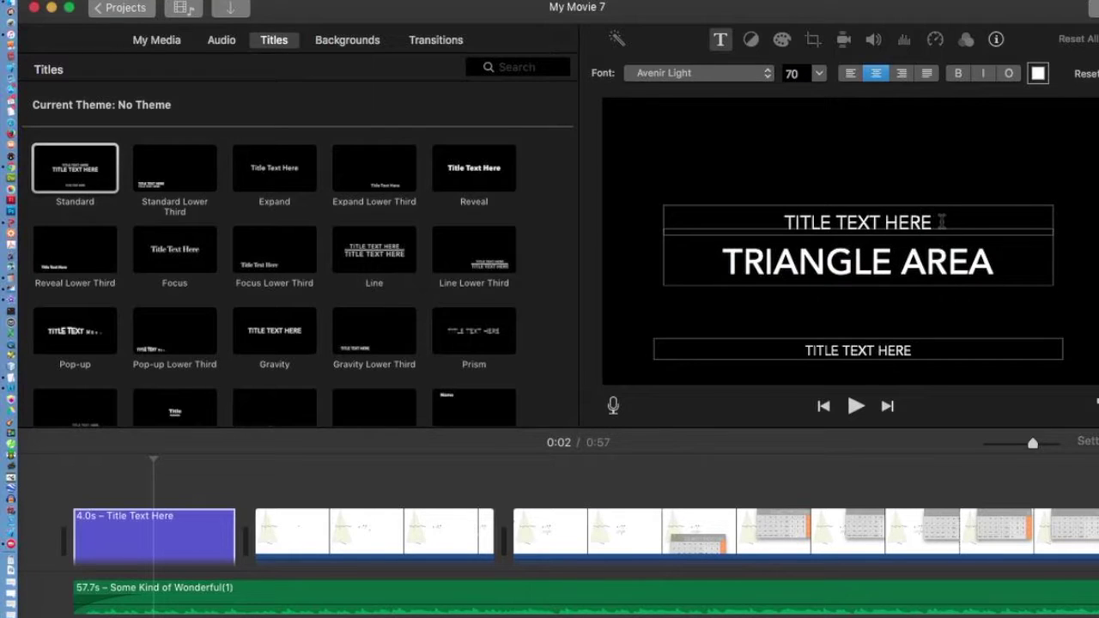
{"action": "left_click_drag", "start_coordinate": [935, 221], "coordinate": [780, 220]}
{"action": "key", "text": "BackSpace"}
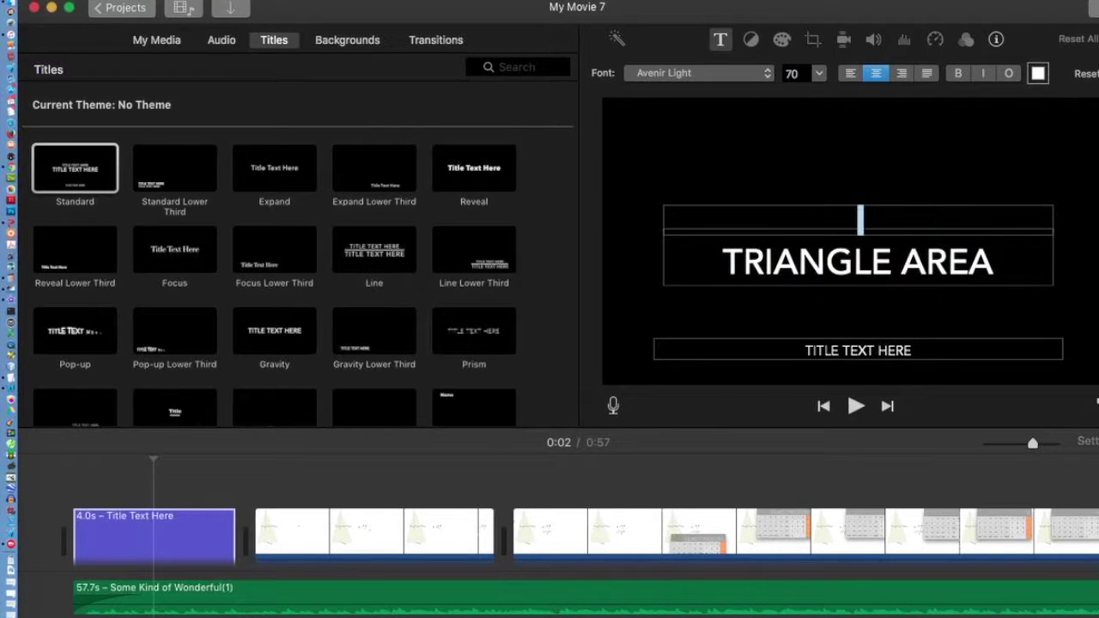
{"action": "triple_click", "coordinate": [876, 351]}
{"action": "key", "text": "BackSpace"}
{"action": "left_click", "coordinate": [830, 305]}
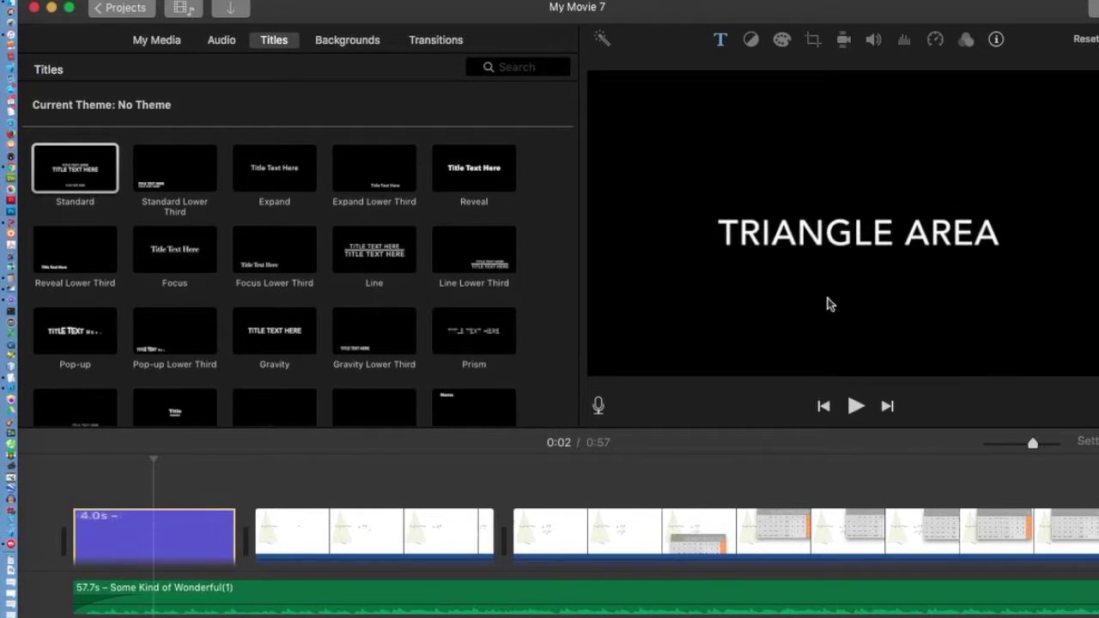
Step: Play the last part of the movie, split the final clip at about 0:44 and delete the section after that point
{"action": "scroll", "coordinate": [878, 513], "scroll_direction": "right", "scroll_amount": 10}
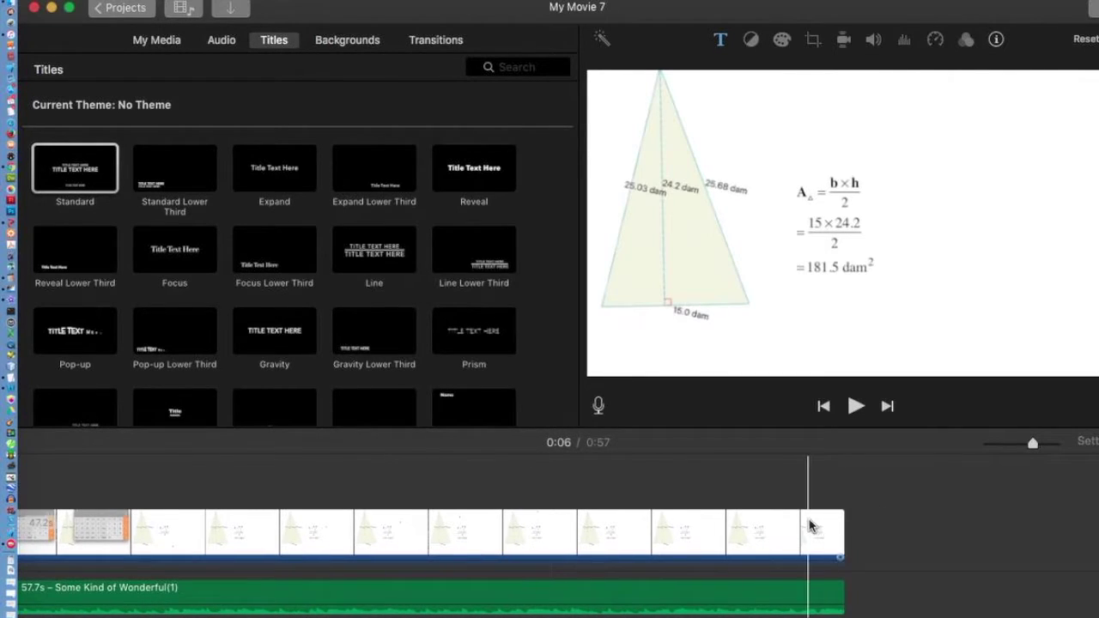
{"action": "key", "text": "space"}
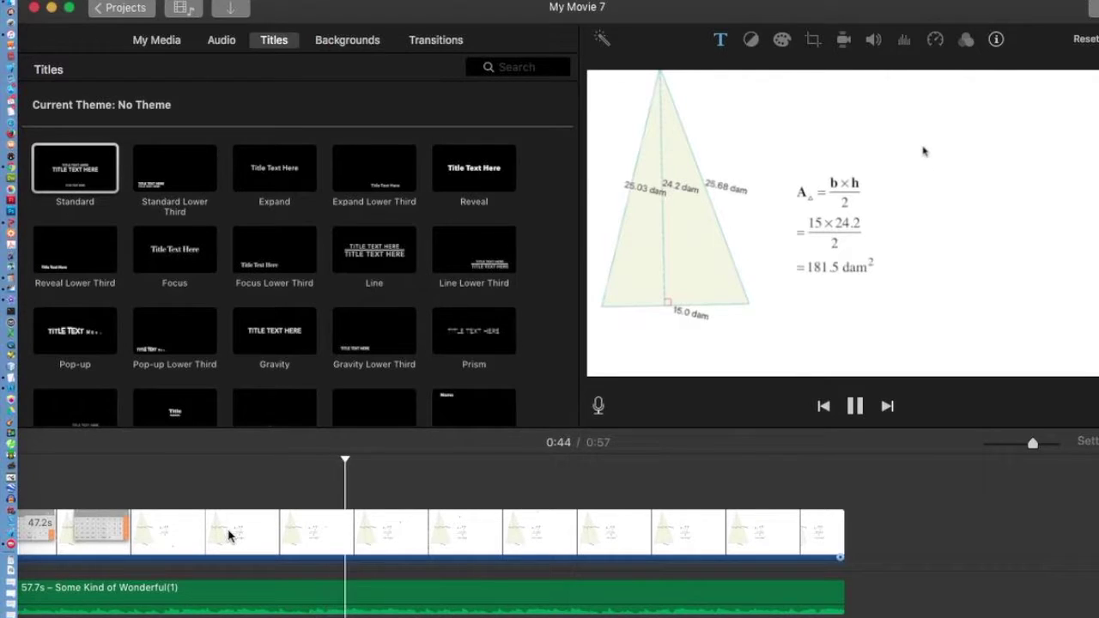
{"action": "key", "text": "space"}
{"action": "left_click_drag", "start_coordinate": [297, 613], "coordinate": [296, 611]}
{"action": "key", "text": "space"}
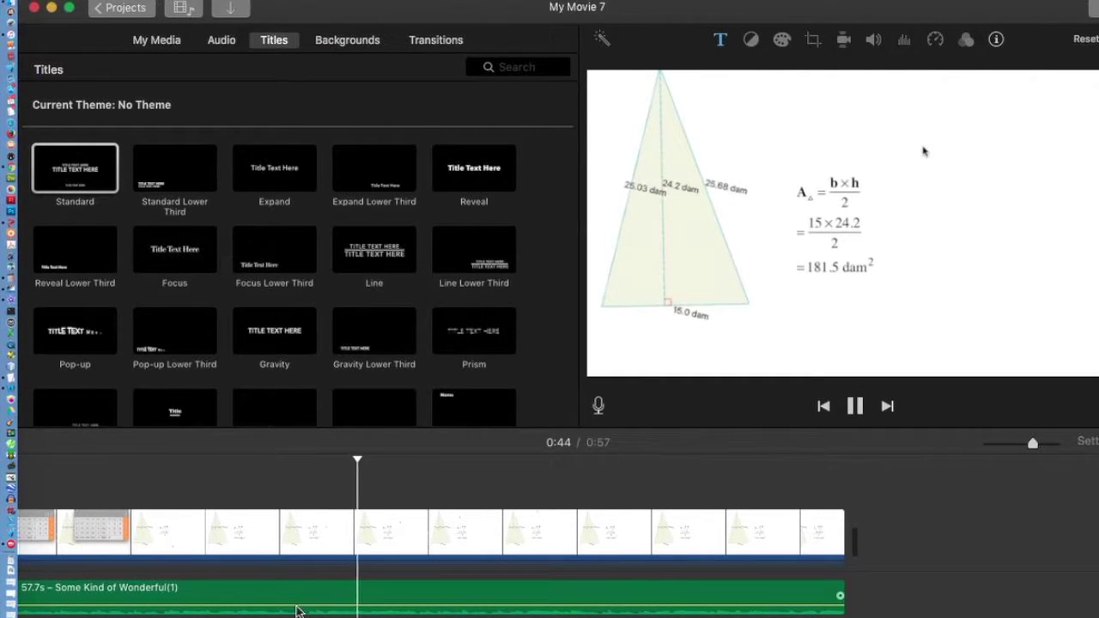
{"action": "key", "text": "space"}
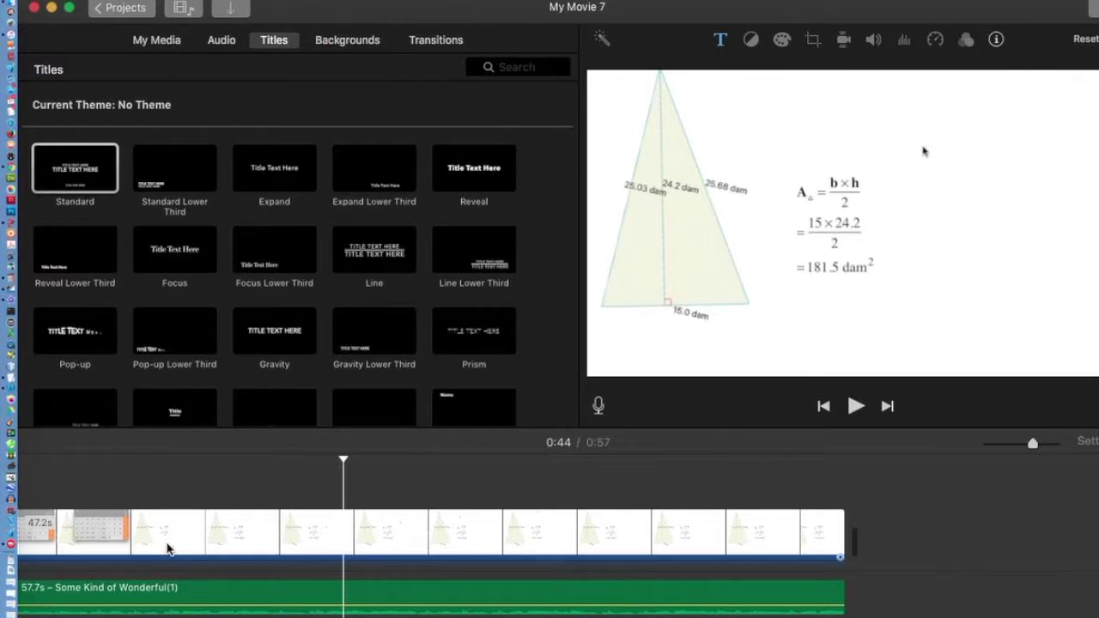
{"action": "key", "text": "super+b"}
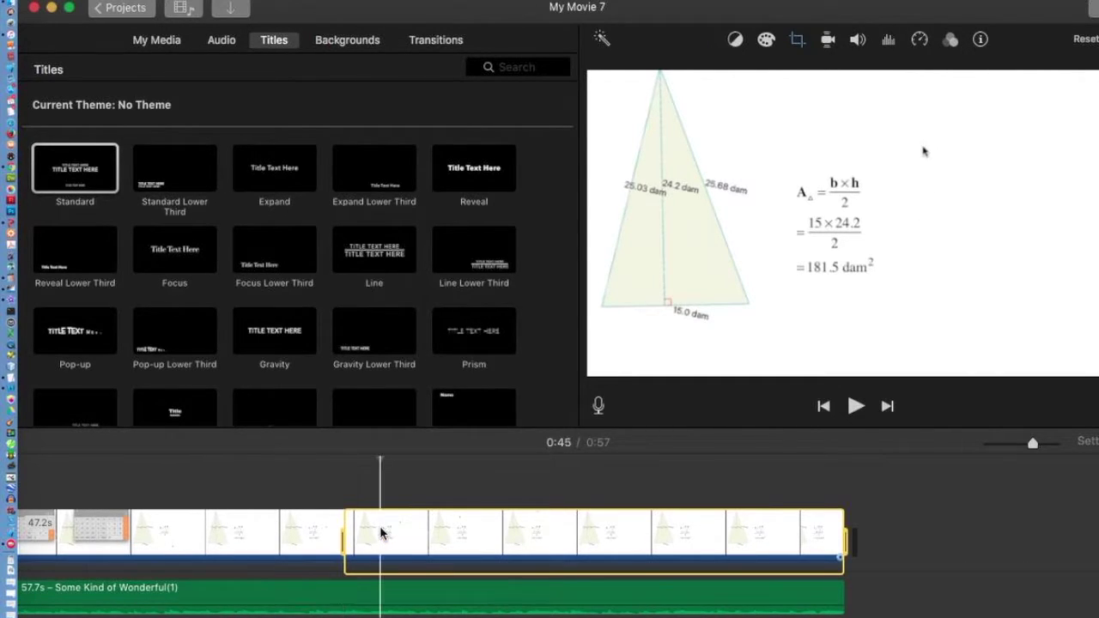
{"action": "key", "text": "Delete"}
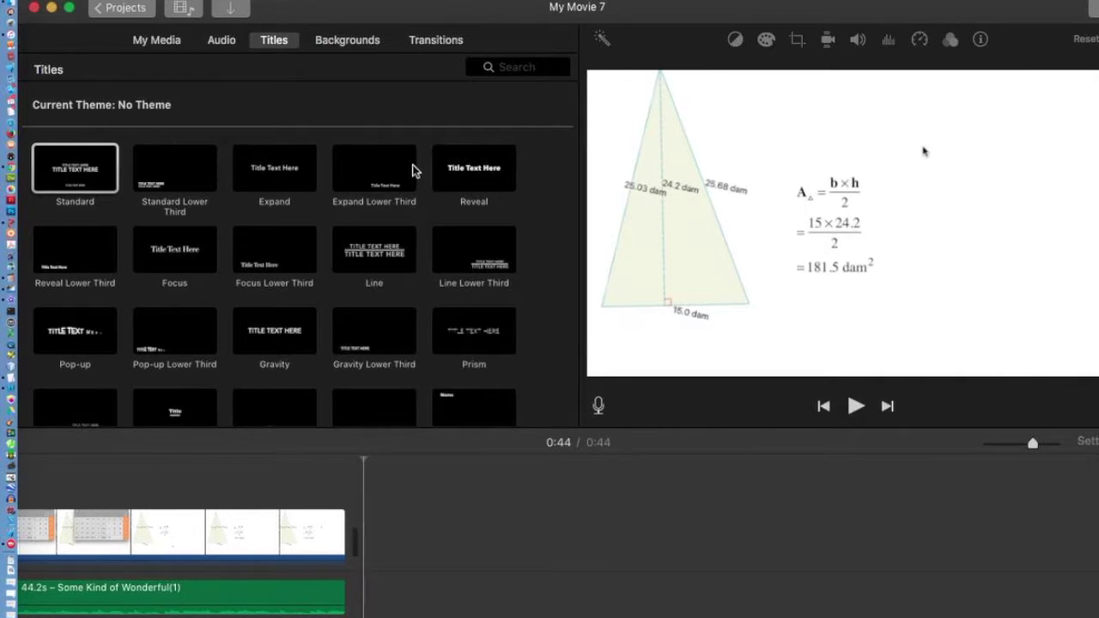
Step: Add an Expand title after the last clip and set its text to The End
{"action": "left_click", "coordinate": [277, 39]}
{"action": "left_click", "coordinate": [276, 196]}
{"action": "left_click_drag", "start_coordinate": [273, 191], "coordinate": [362, 553]}
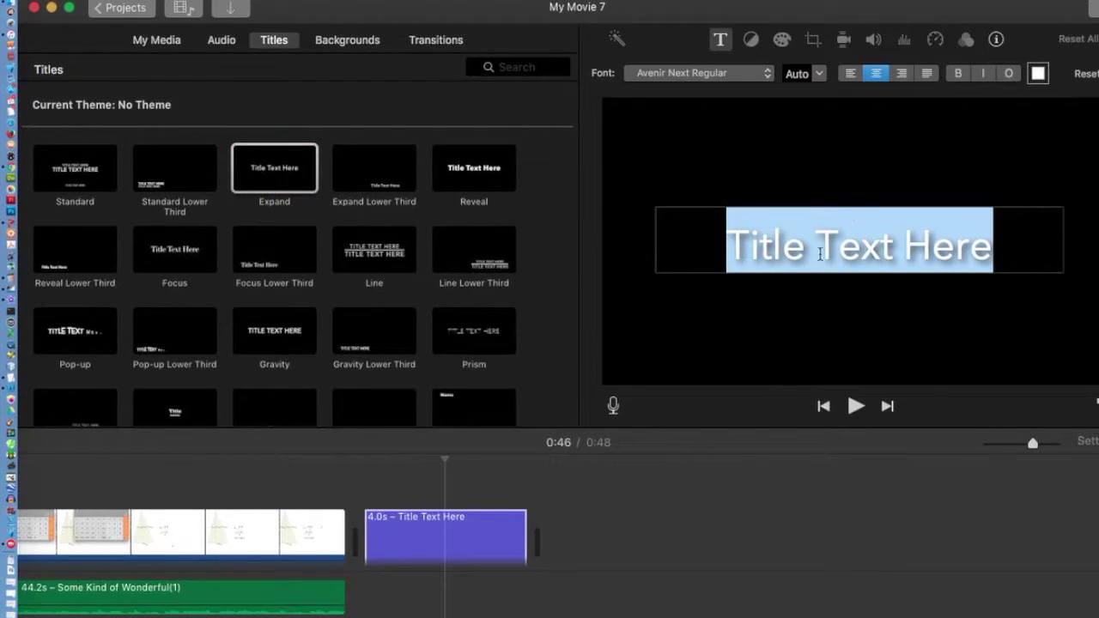
{"action": "double_click", "coordinate": [813, 247]}
{"action": "triple_click", "coordinate": [815, 248]}
{"action": "type", "text": "The End"}
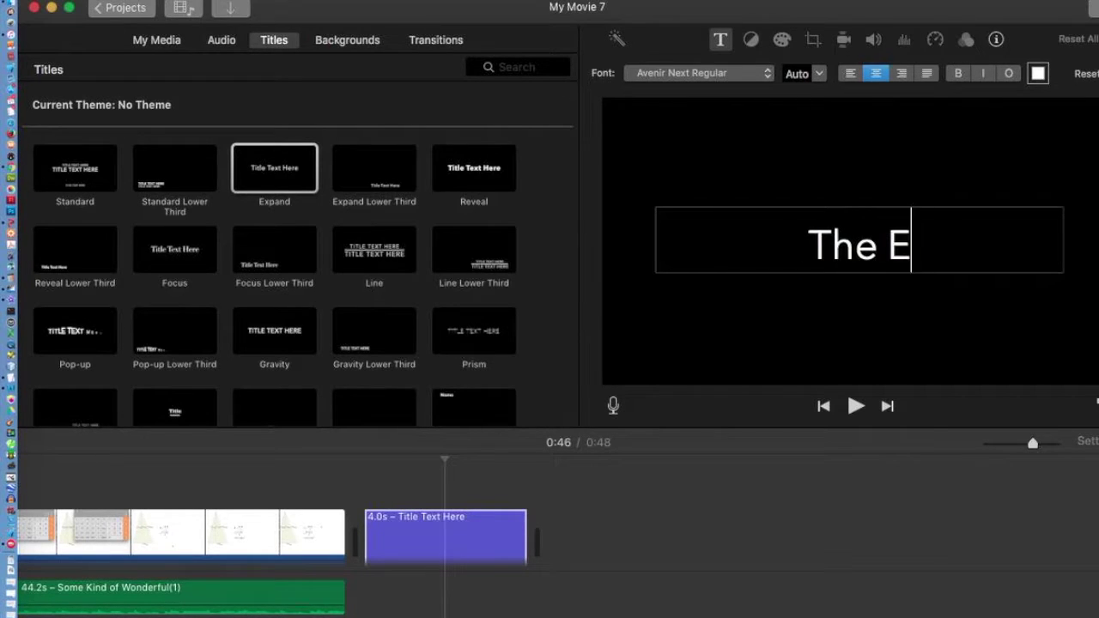
{"action": "left_click", "coordinate": [838, 320]}
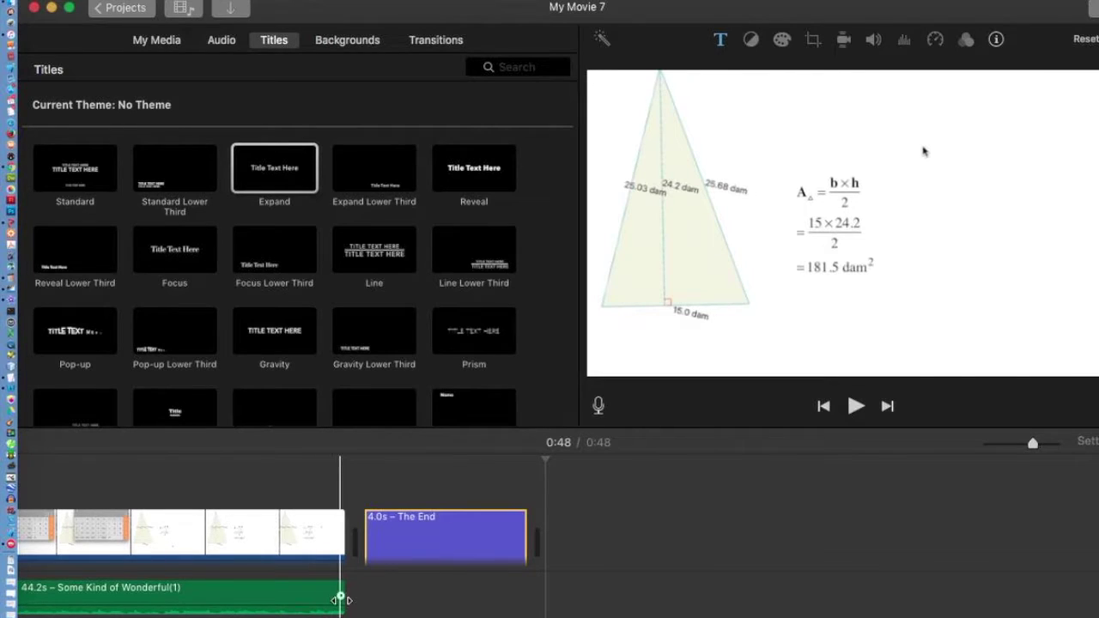
Step: Extend the background music to the end of the closing title with a fade-out, and play the ending
{"action": "left_click_drag", "start_coordinate": [341, 605], "coordinate": [420, 596]}
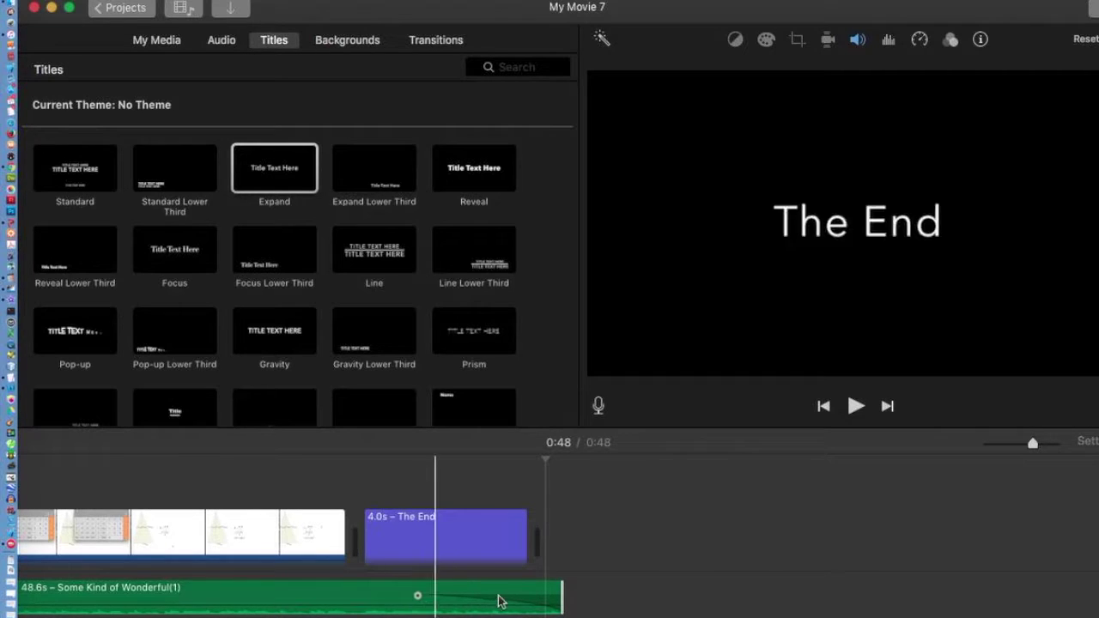
{"action": "left_click", "coordinate": [271, 477]}
{"action": "key", "text": "space"}
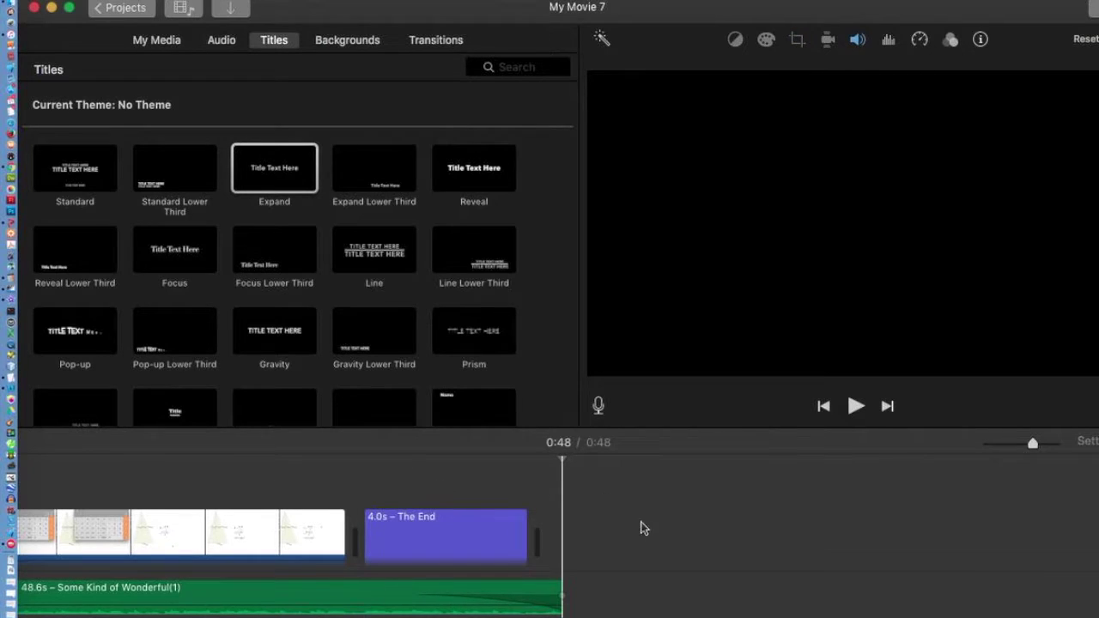
{"action": "scroll", "coordinate": [352, 493], "scroll_direction": "left", "scroll_amount": 15}
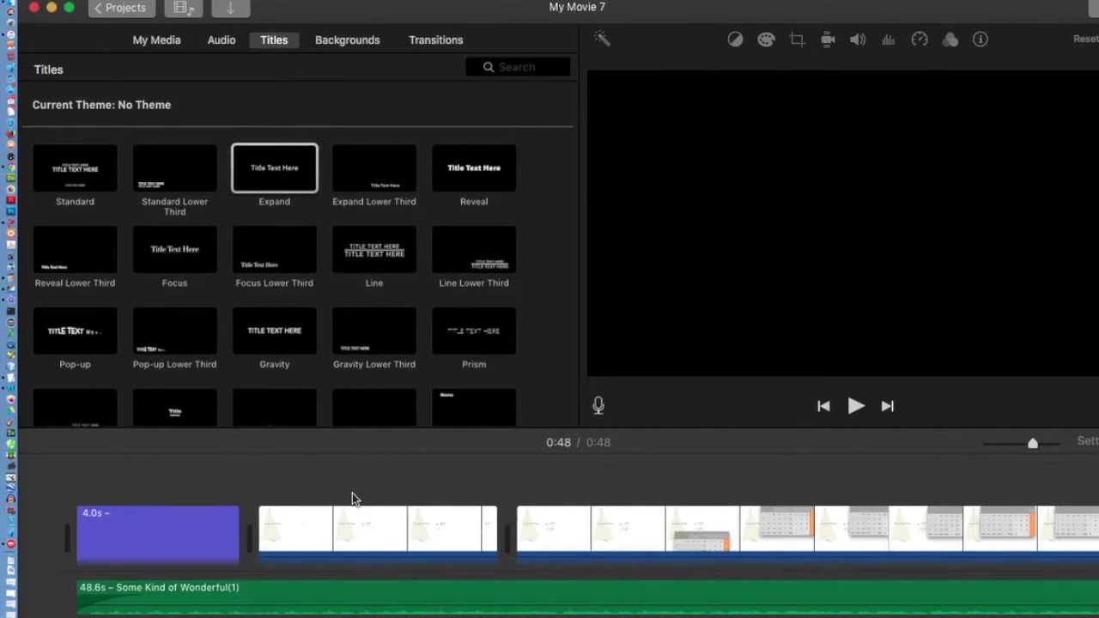
{"action": "scroll", "coordinate": [353, 493], "scroll_direction": "right", "scroll_amount": 1}
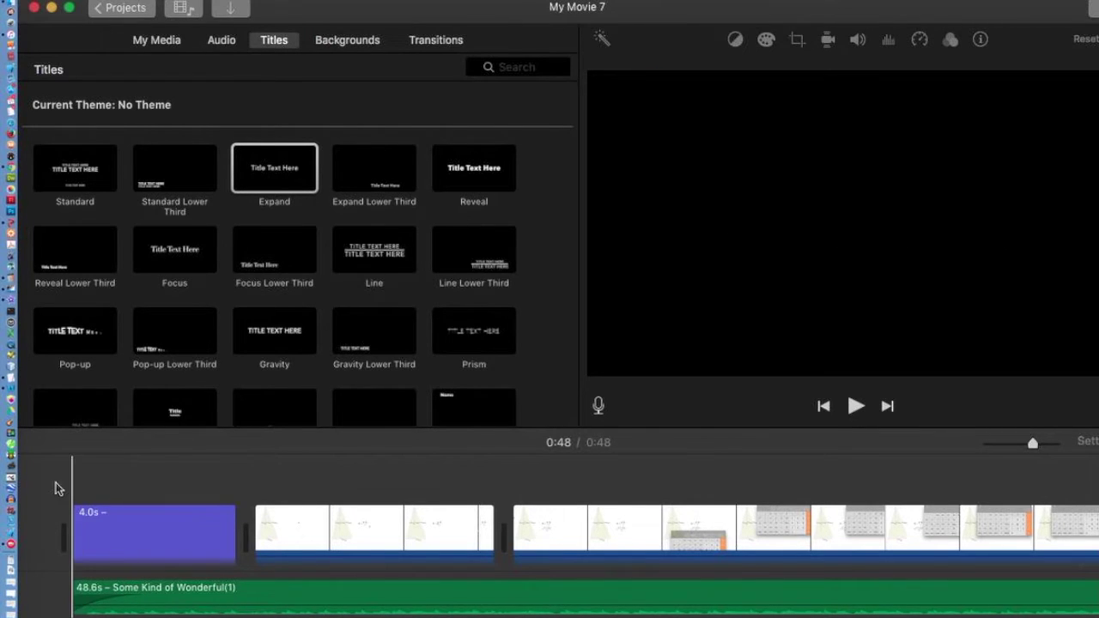
{"action": "scroll", "coordinate": [841, 471], "scroll_direction": "right", "scroll_amount": 10}
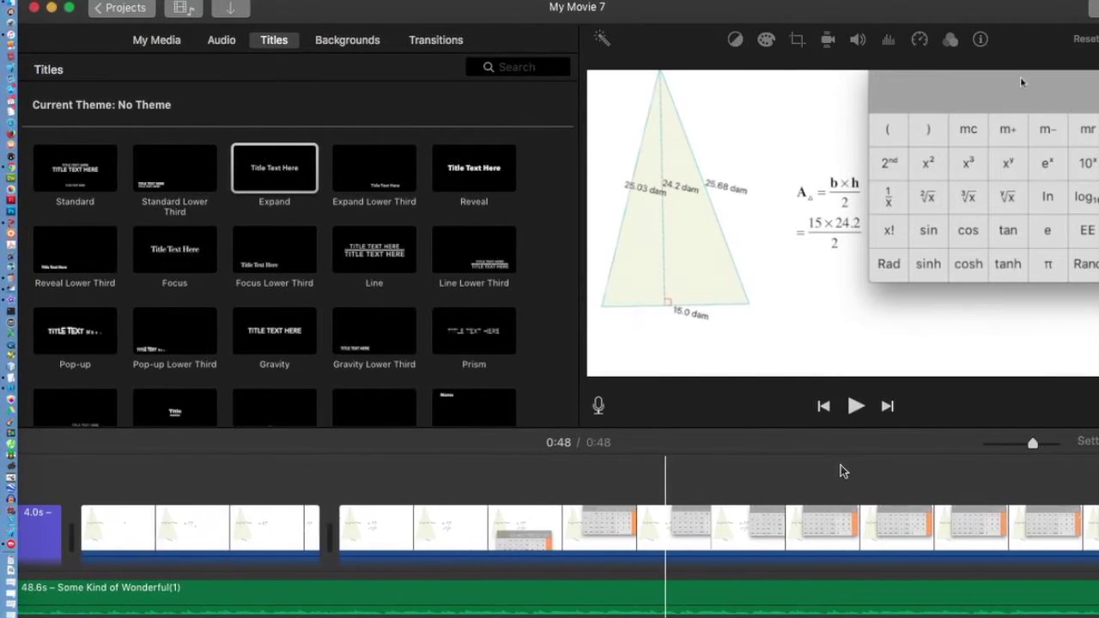
{"action": "scroll", "coordinate": [841, 471], "scroll_direction": "left", "scroll_amount": 5}
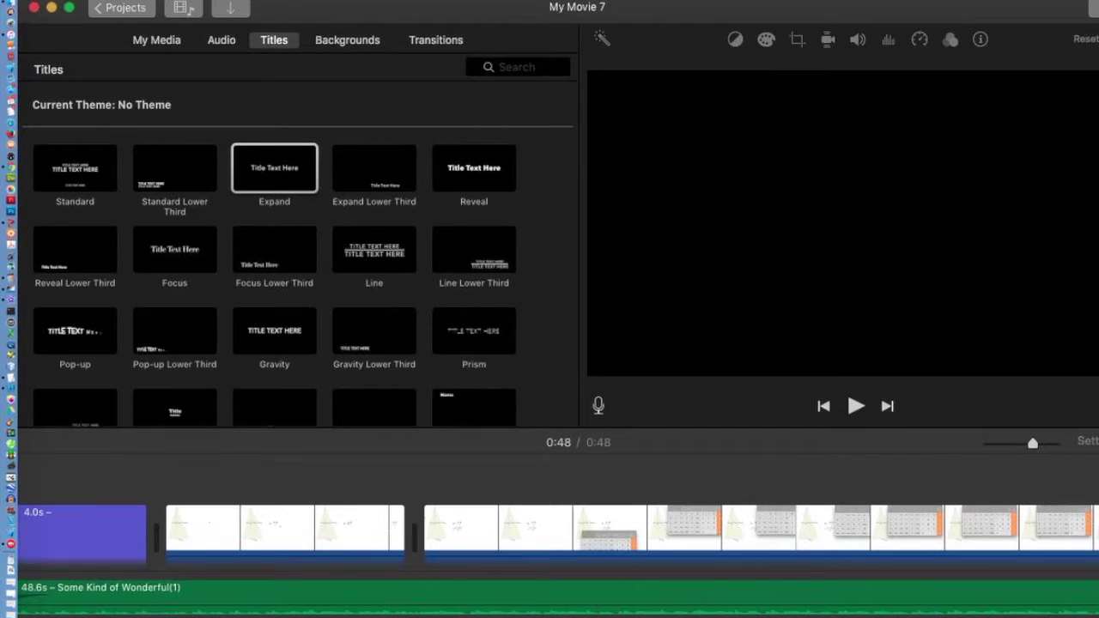
Step: Export the movie as a file with the description "This video is about Triang" and save it to the Desktop as Triangle Video
{"action": "left_click", "coordinate": [114, 0]}
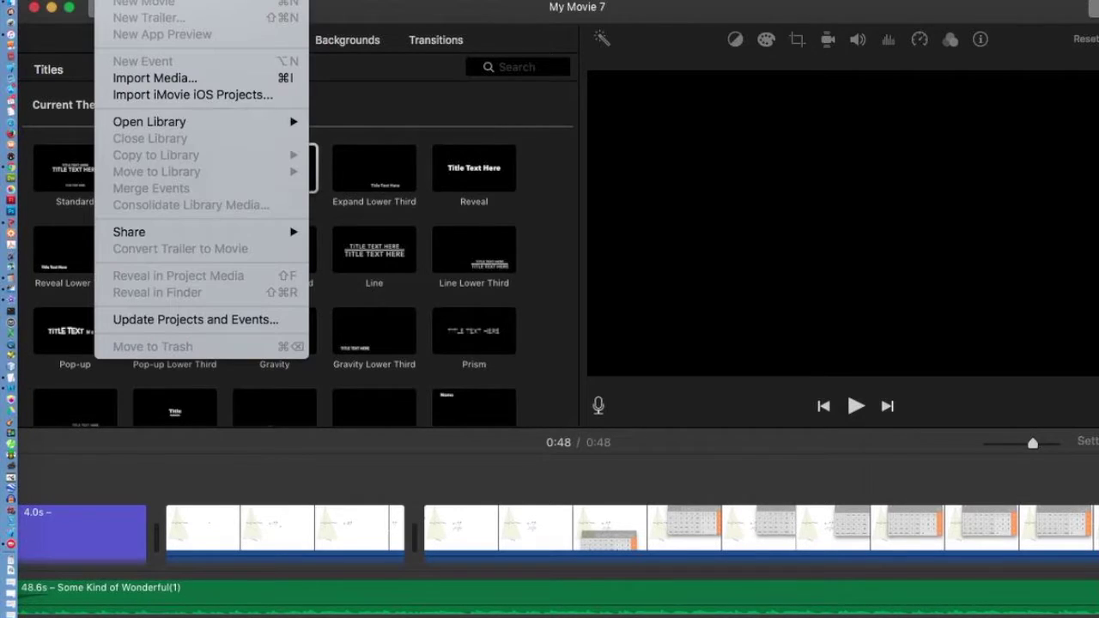
{"action": "mouse_move", "coordinate": [112, 236]}
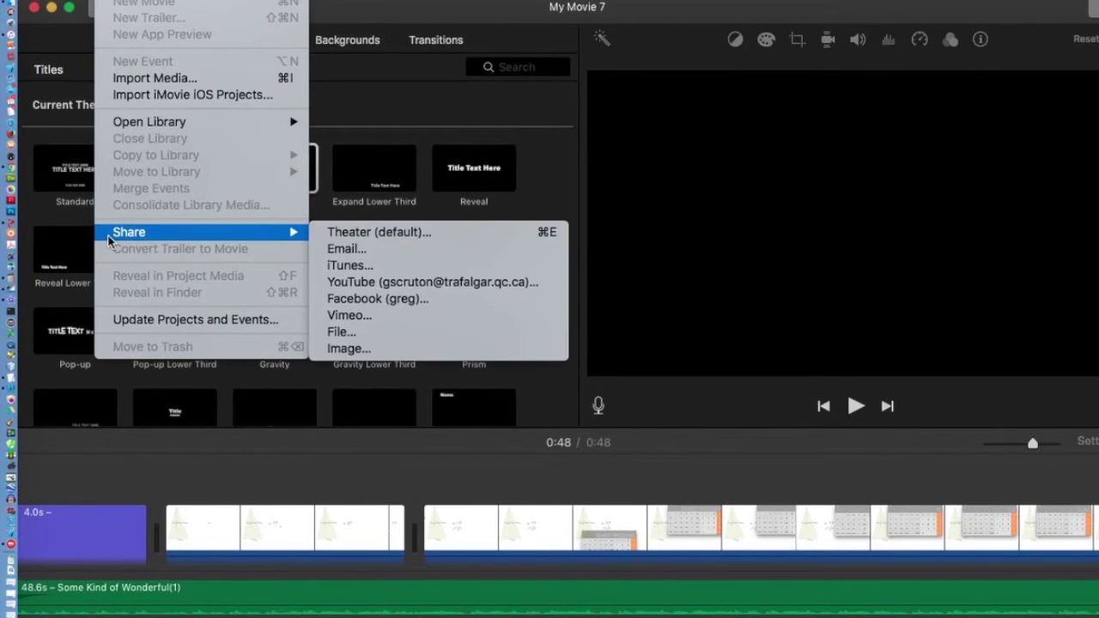
{"action": "left_click", "coordinate": [354, 333]}
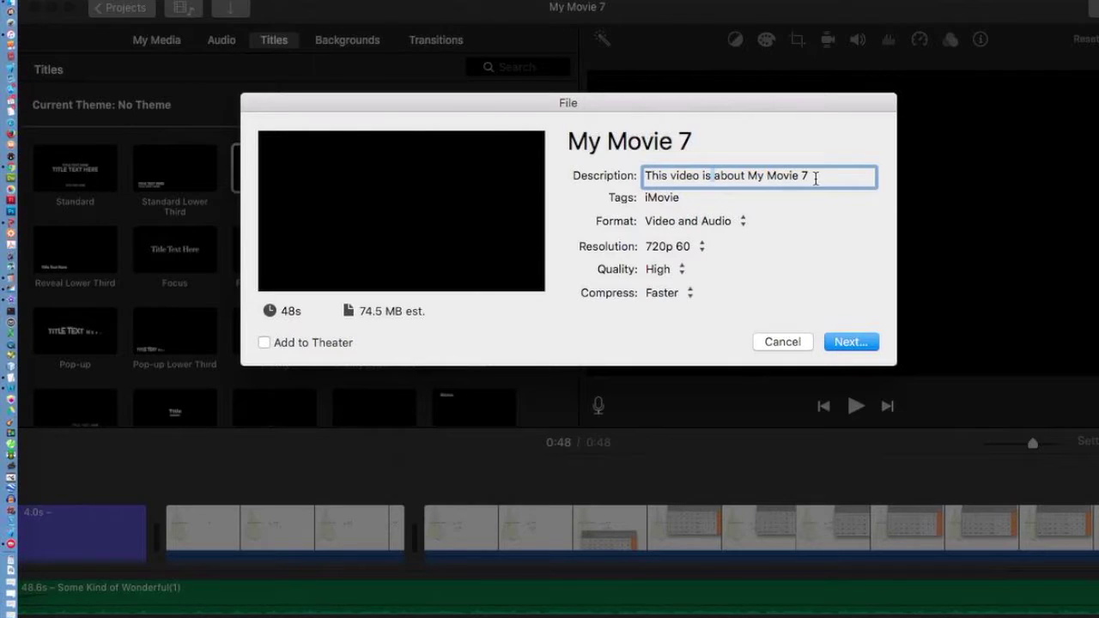
{"action": "left_click_drag", "start_coordinate": [821, 175], "coordinate": [746, 175]}
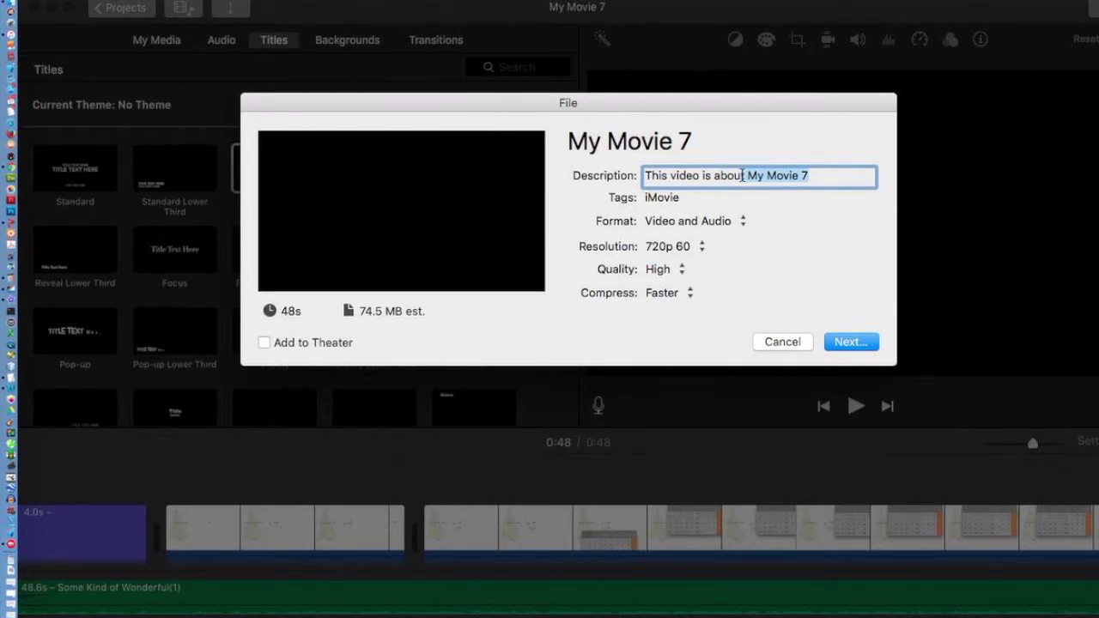
{"action": "type", "text": "Tr"}
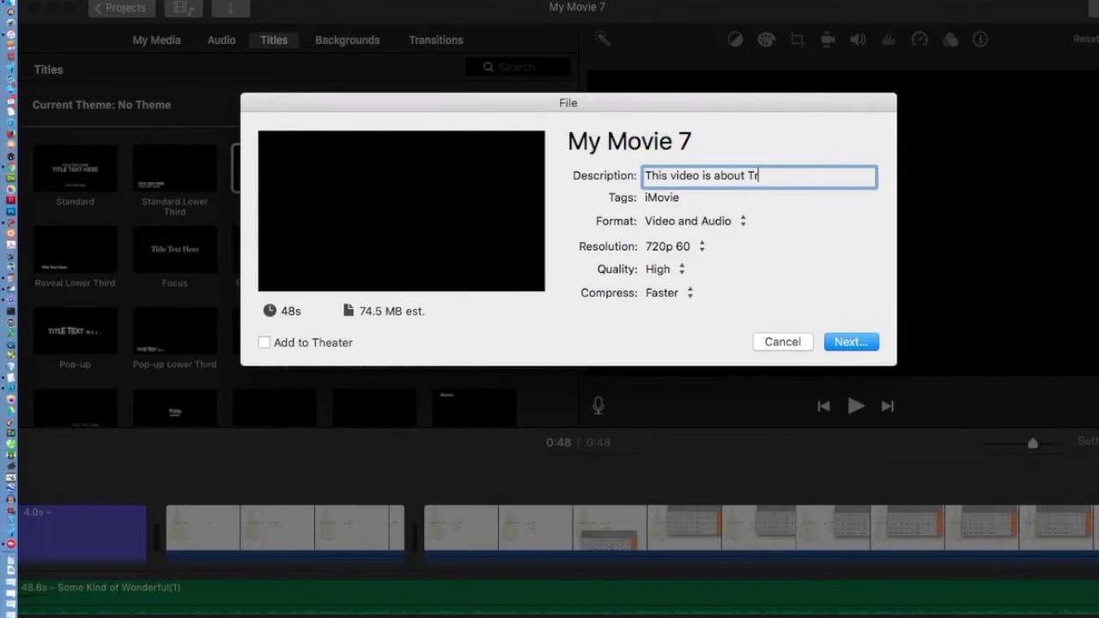
{"action": "type", "text": "iang"}
{"action": "key", "text": "Return"}
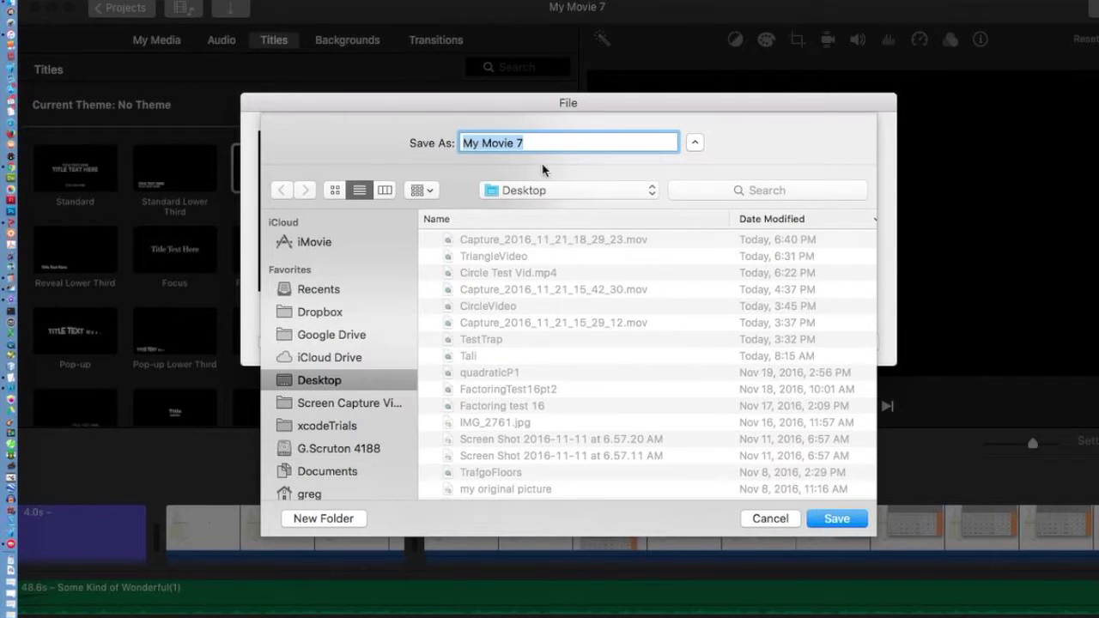
{"action": "type", "text": "Triangle Video"}
{"action": "left_click", "coordinate": [837, 519]}
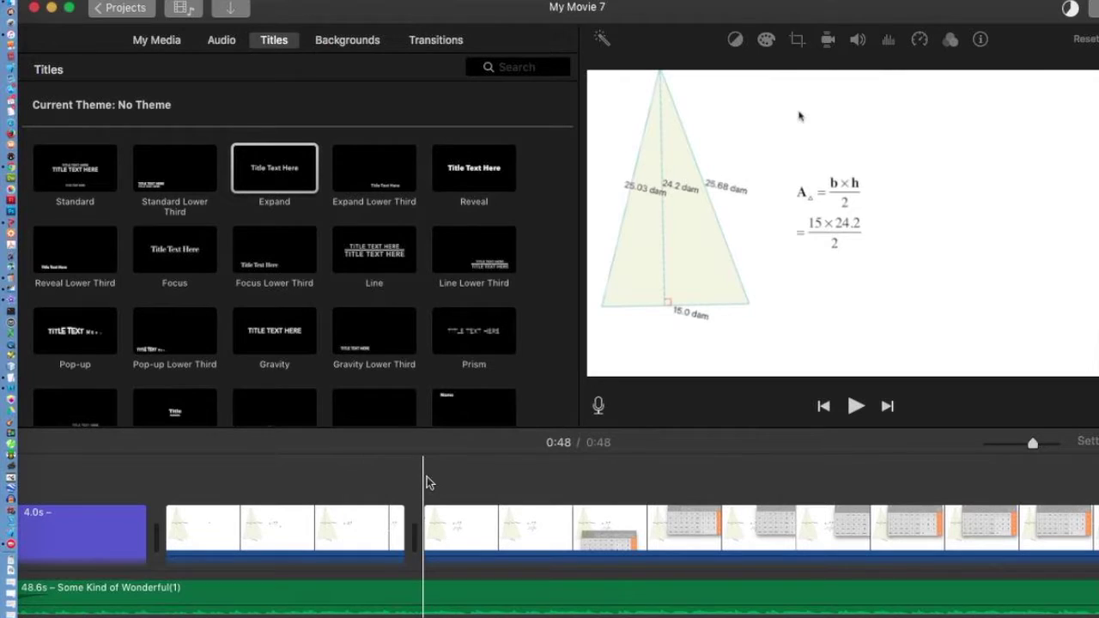
{"action": "left_click_drag", "start_coordinate": [423, 459], "coordinate": [451, 461]}
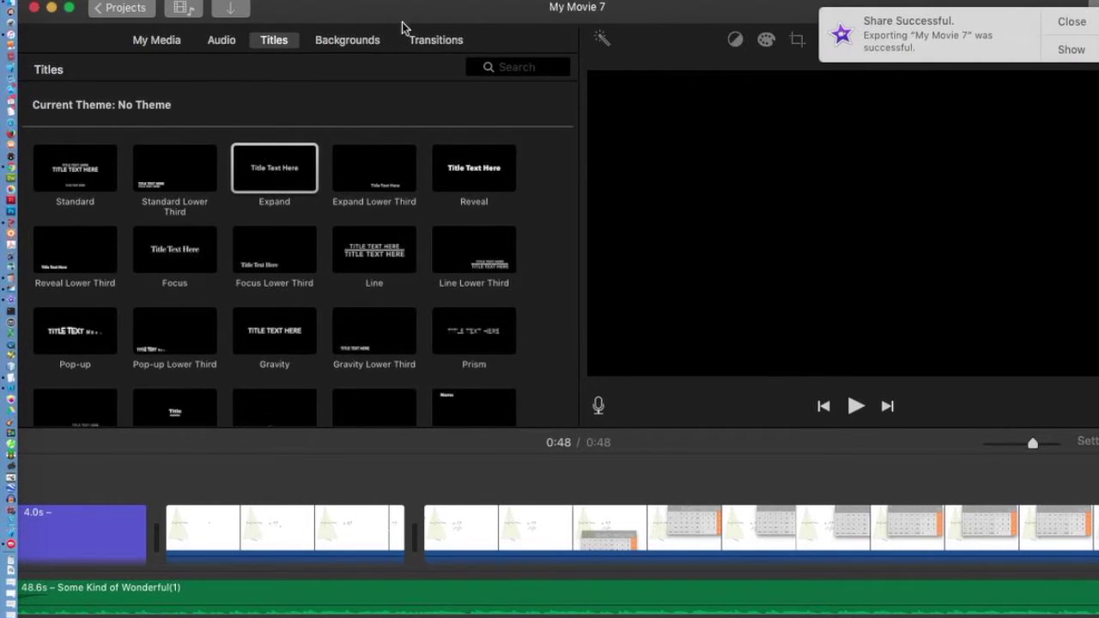
Step: Switch to the YouTube upload page in Chrome and upload Triangle Video.mp4 from the Desktop
{"action": "left_click", "coordinate": [13, 172]}
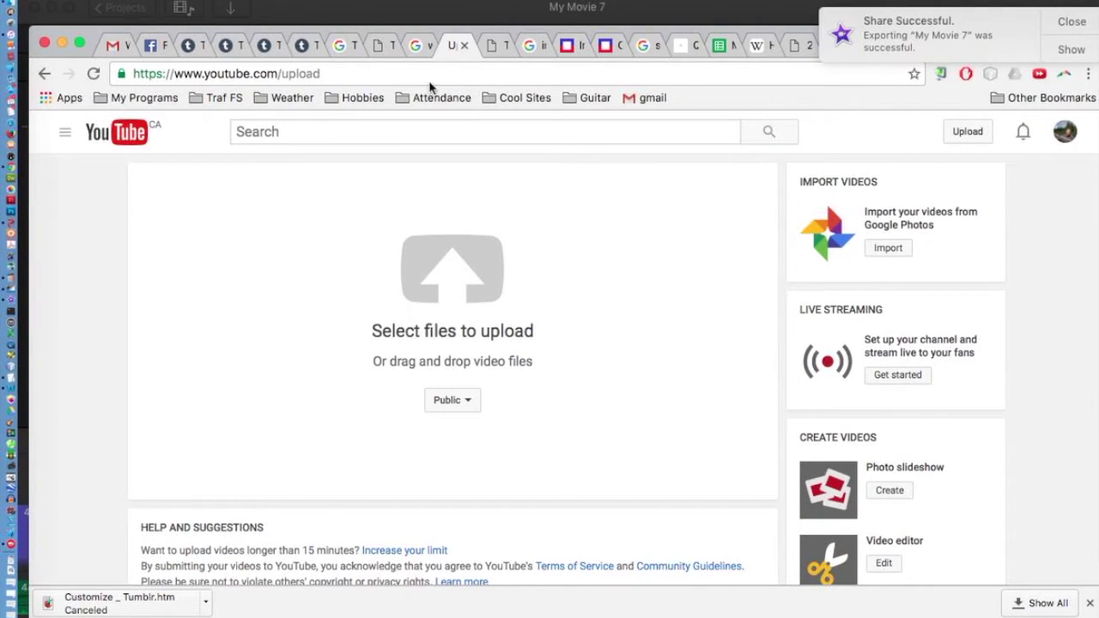
{"action": "left_click", "coordinate": [961, 137]}
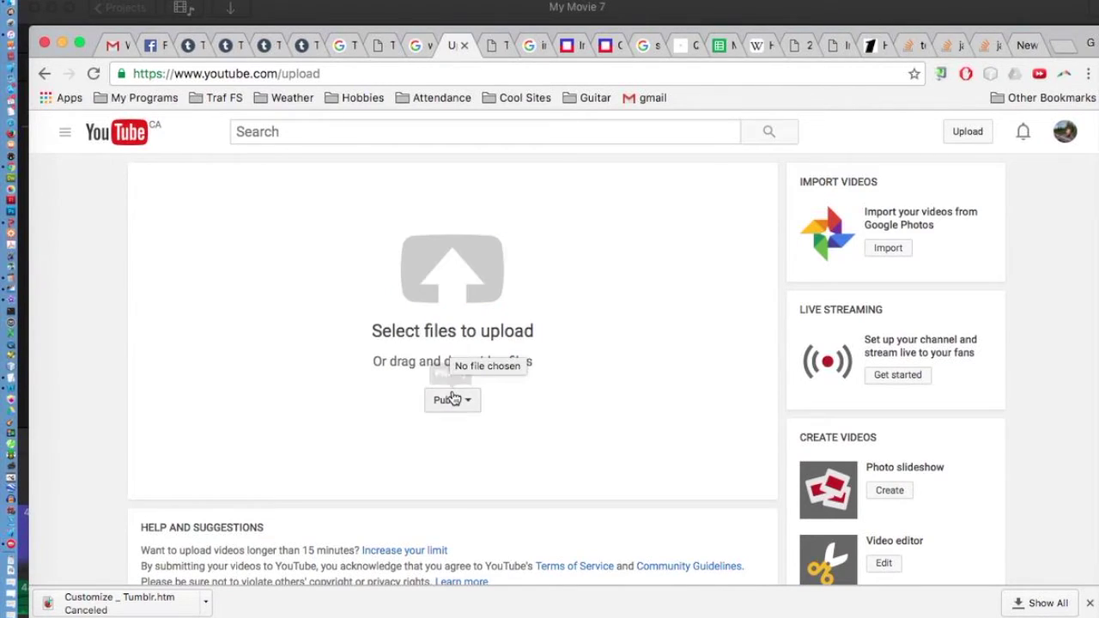
{"action": "left_click", "coordinate": [457, 293]}
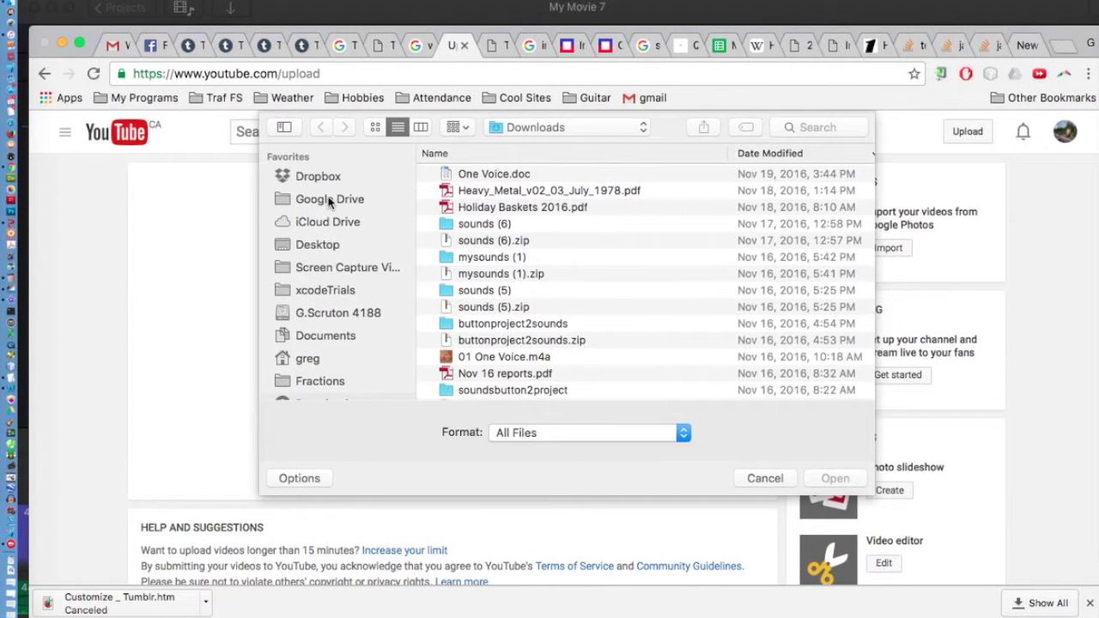
{"action": "left_click", "coordinate": [319, 247]}
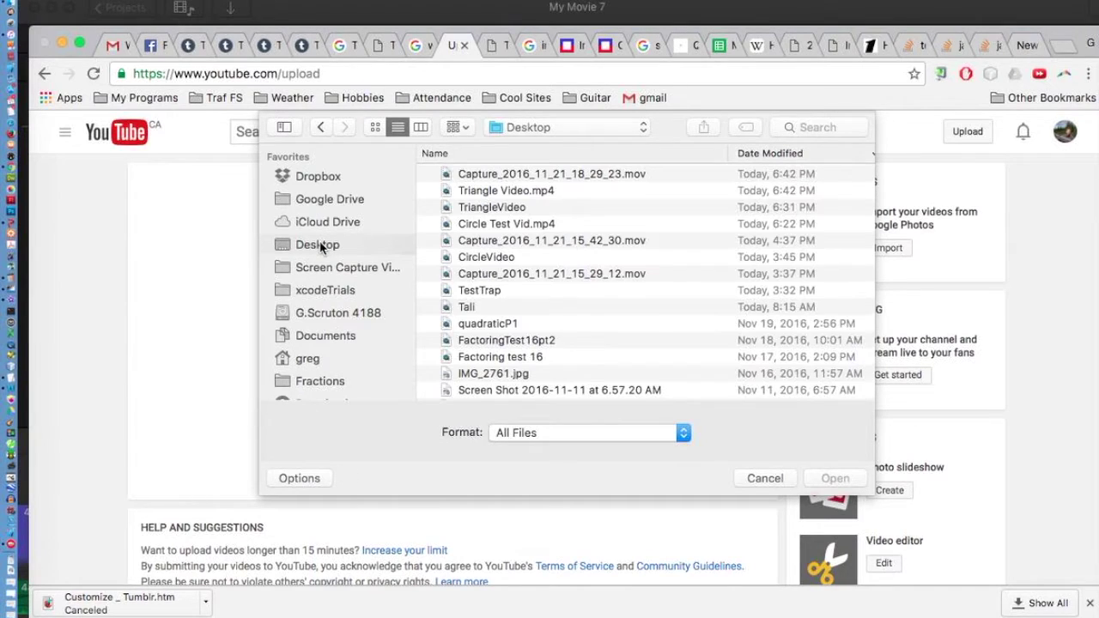
{"action": "left_click", "coordinate": [495, 191]}
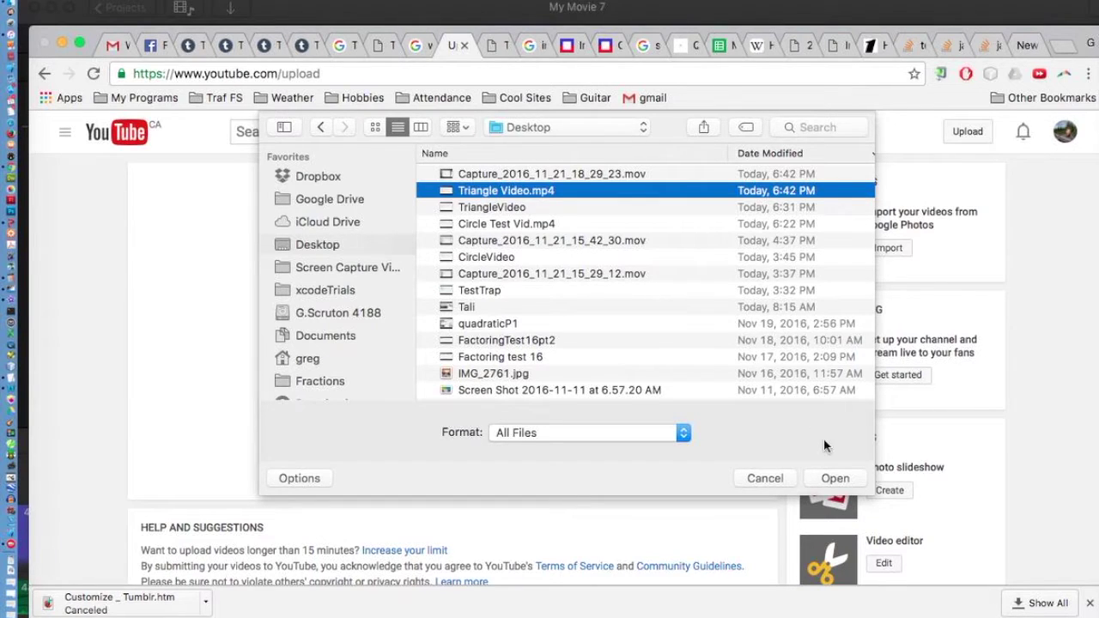
{"action": "left_click", "coordinate": [835, 478]}
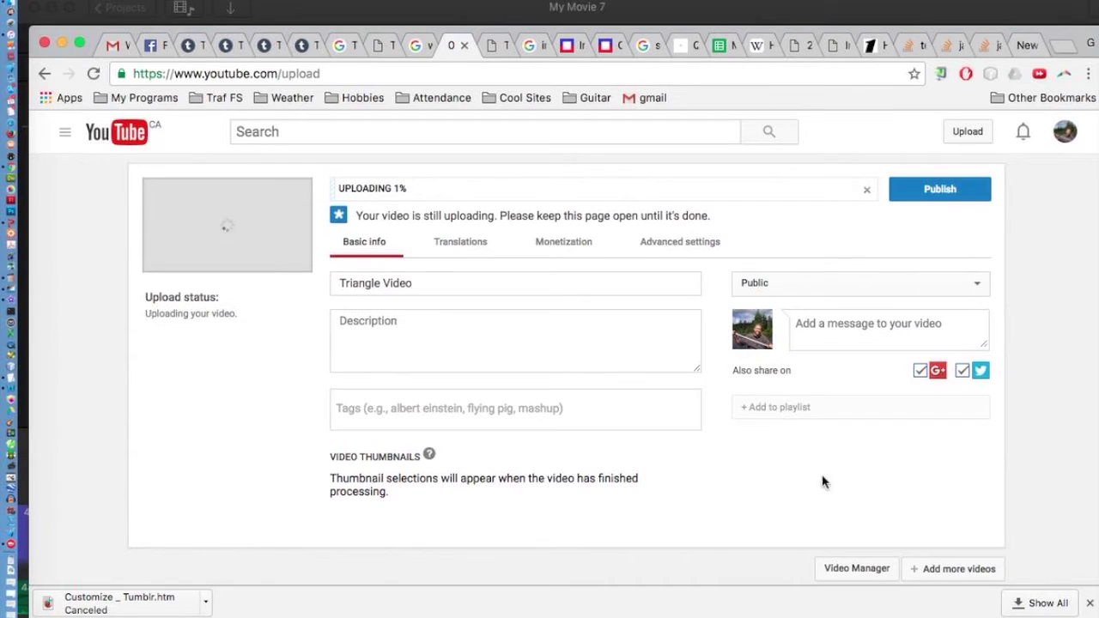
Step: Enter the video description "A test video showing the area of a triangle" and publish the video
{"action": "left_click", "coordinate": [405, 324]}
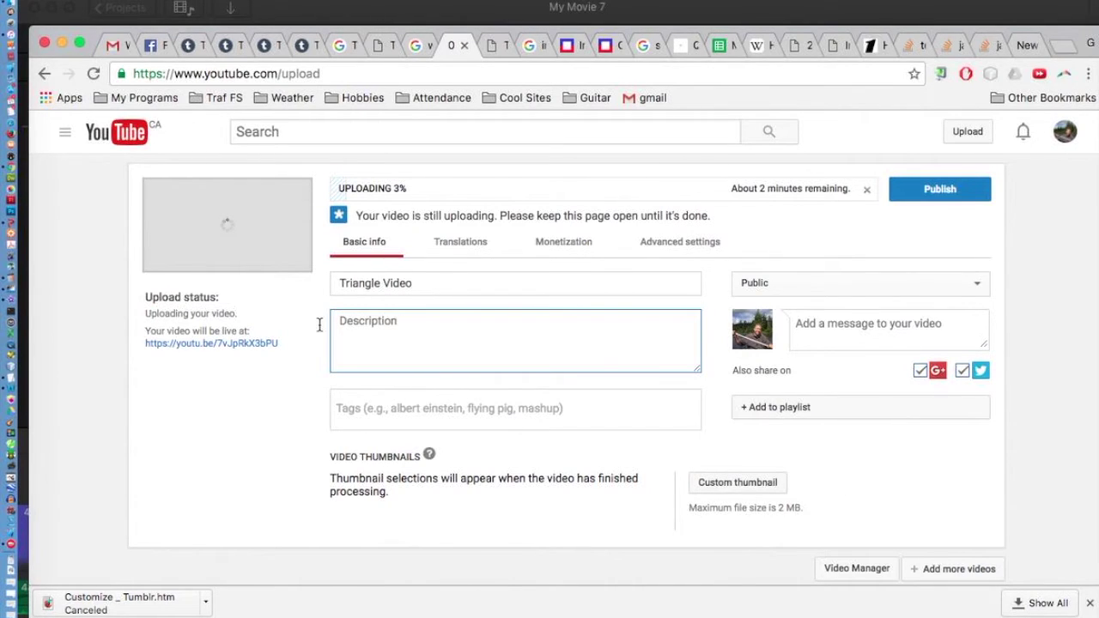
{"action": "type", "text": "A test video showing the area of a triangle"}
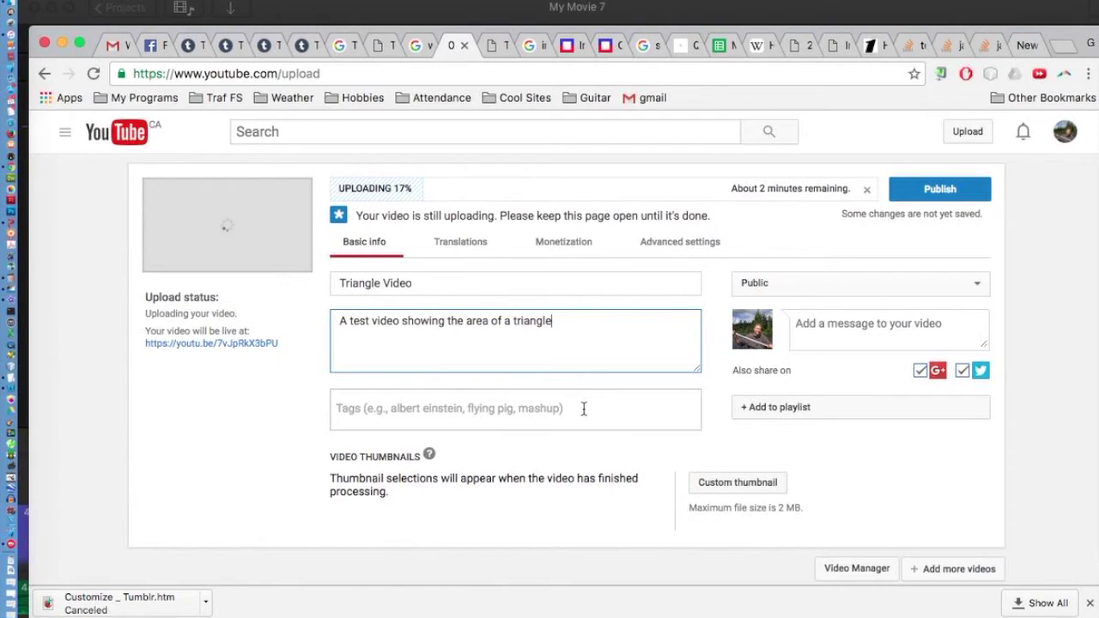
{"action": "left_click", "coordinate": [583, 409]}
{"action": "left_click", "coordinate": [915, 191]}
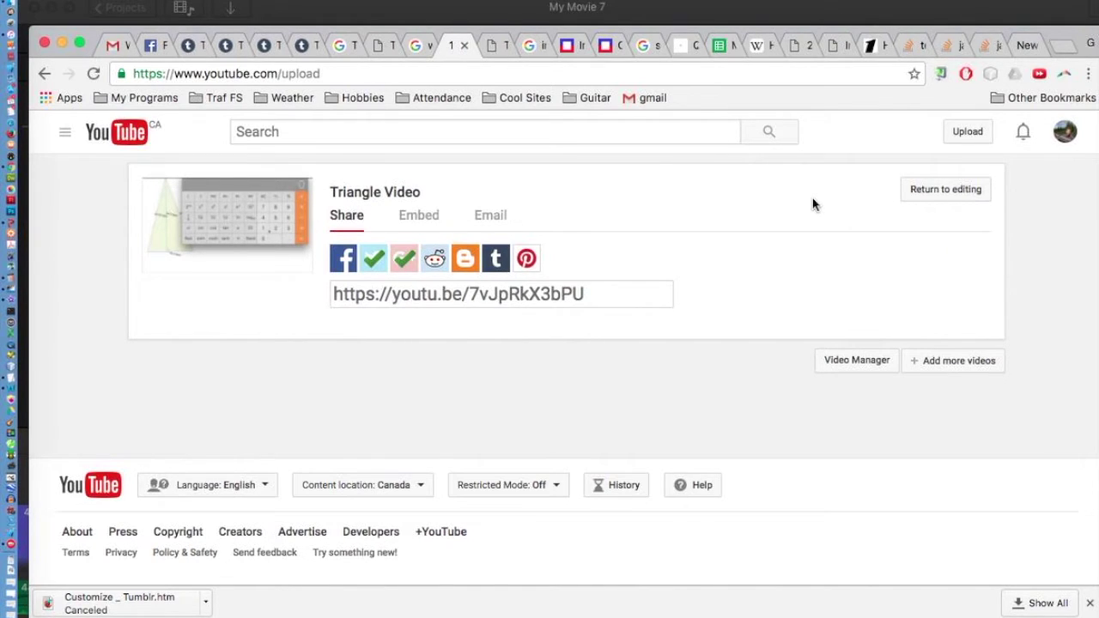
Step: Copy the published video's share link and open the bookmarked CS V class page from the Traf FS bookmarks
{"action": "left_click_drag", "start_coordinate": [584, 289], "coordinate": [313, 298]}
{"action": "key", "text": "super+c"}
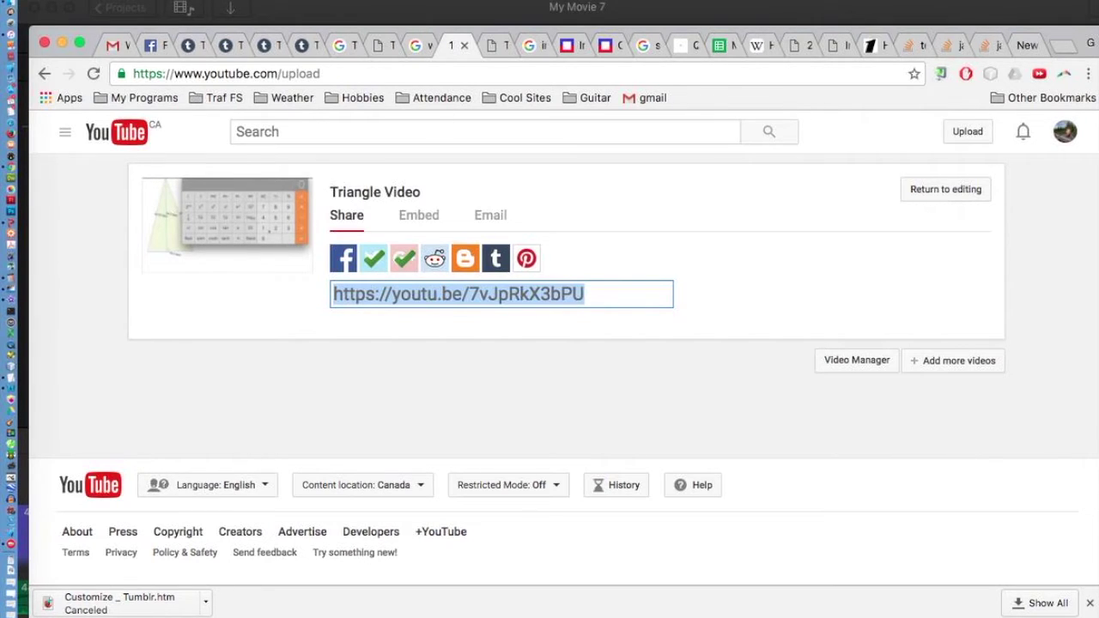
{"action": "left_click", "coordinate": [225, 97]}
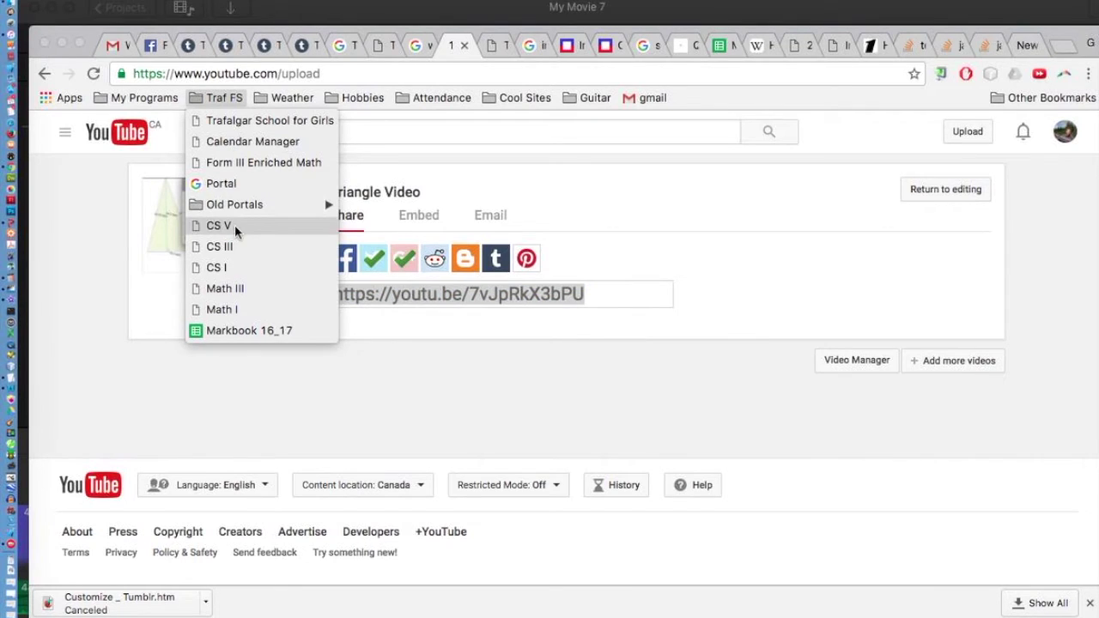
{"action": "left_click", "coordinate": [235, 225]}
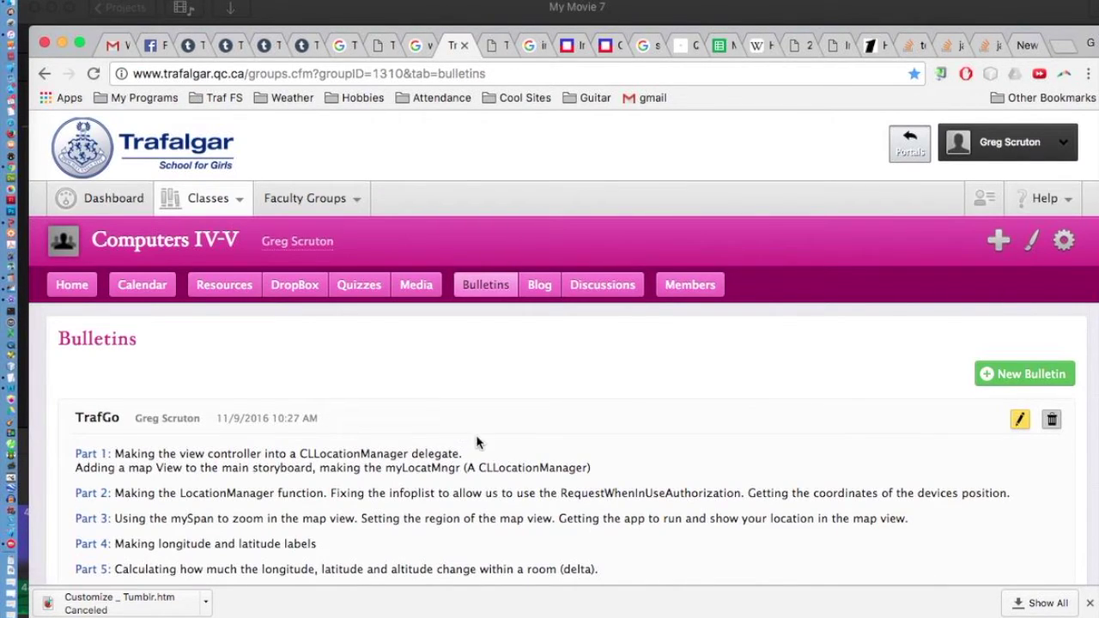
Step: Create a new bulletin titled "Erase This" with the text "A video about Triangle Area"
{"action": "left_click", "coordinate": [1028, 375]}
{"action": "type", "text": "Erase"}
{"action": "left_click", "coordinate": [535, 310]}
{"action": "type", "text": "A video about Triangle Area"}
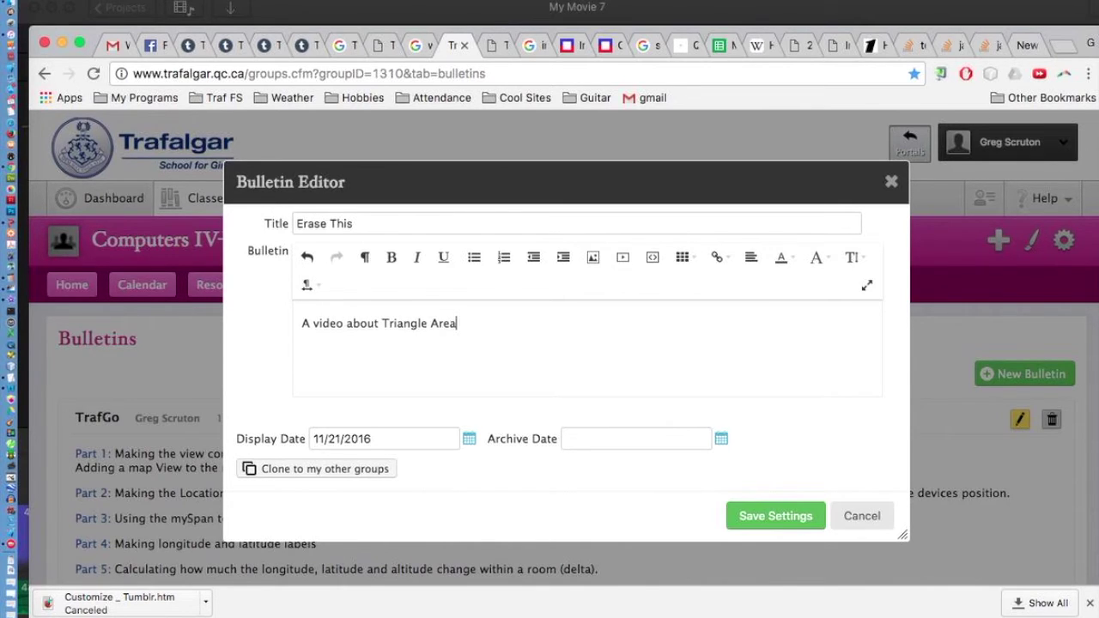
{"action": "left_click_drag", "start_coordinate": [381, 325], "coordinate": [457, 321]}
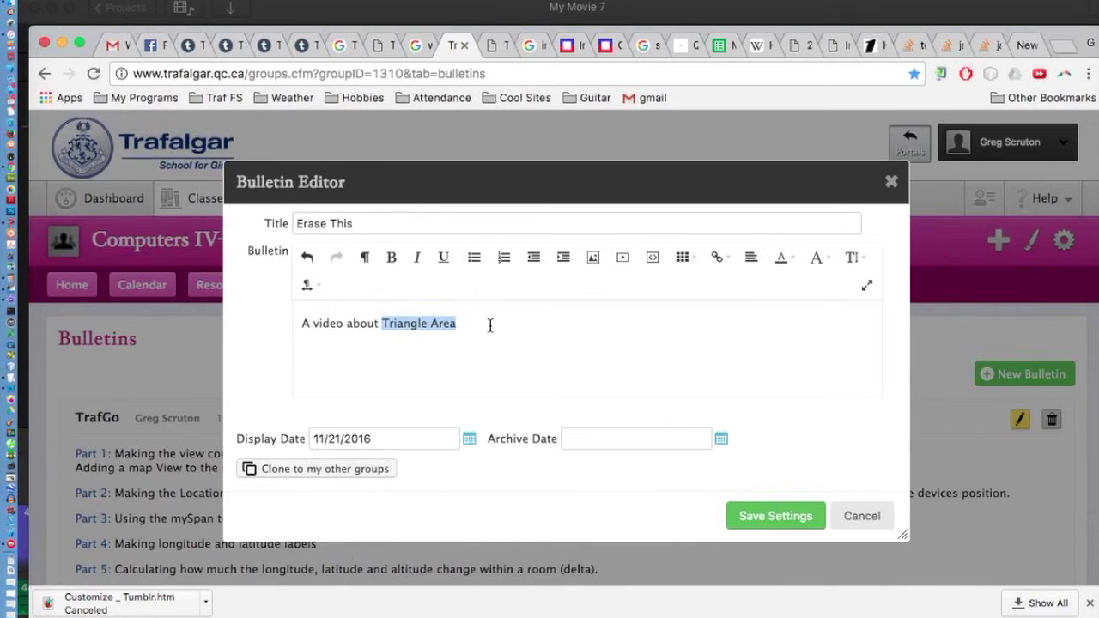
{"action": "left_click", "coordinate": [717, 256]}
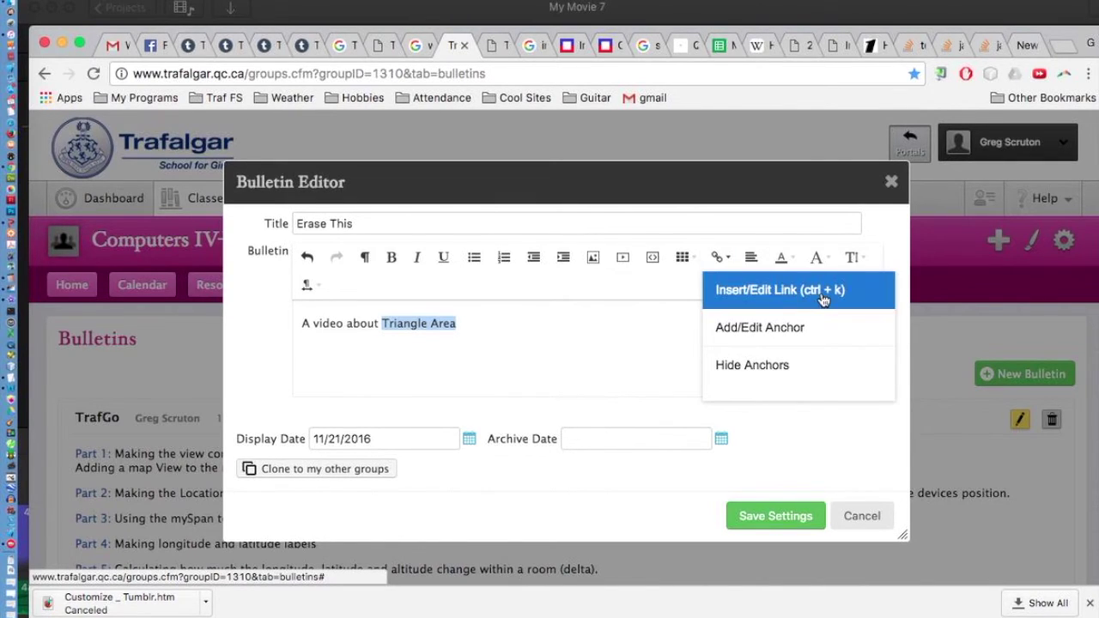
{"action": "left_click", "coordinate": [564, 365]}
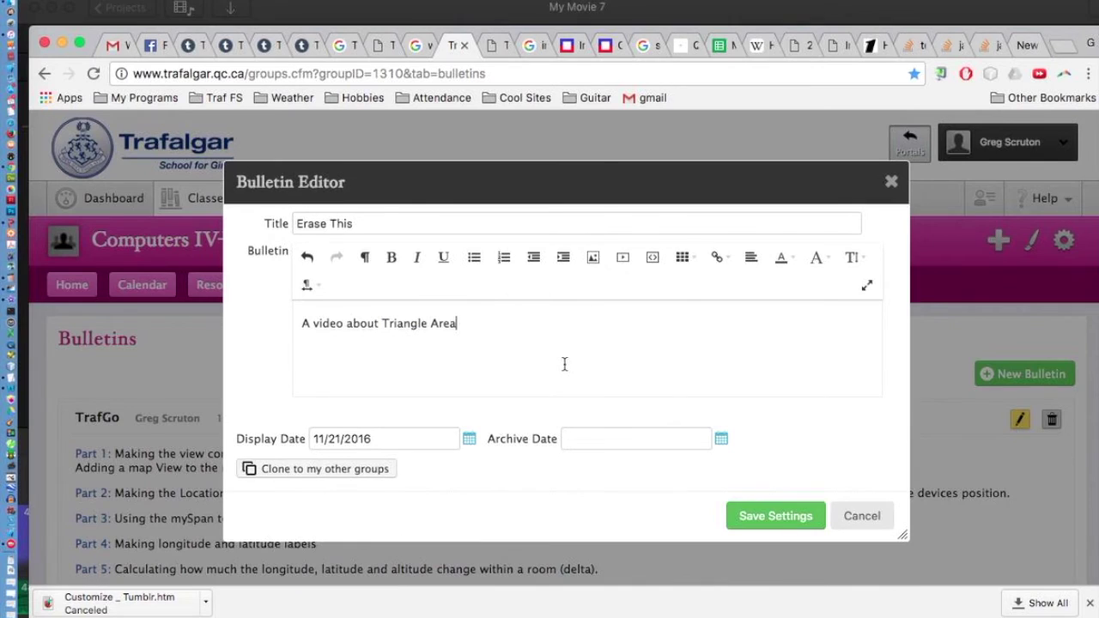
Step: Link the words "Triangle Area" in the bulletin text to the copied YouTube URL and save the link settings
{"action": "left_click_drag", "start_coordinate": [387, 323], "coordinate": [476, 323]}
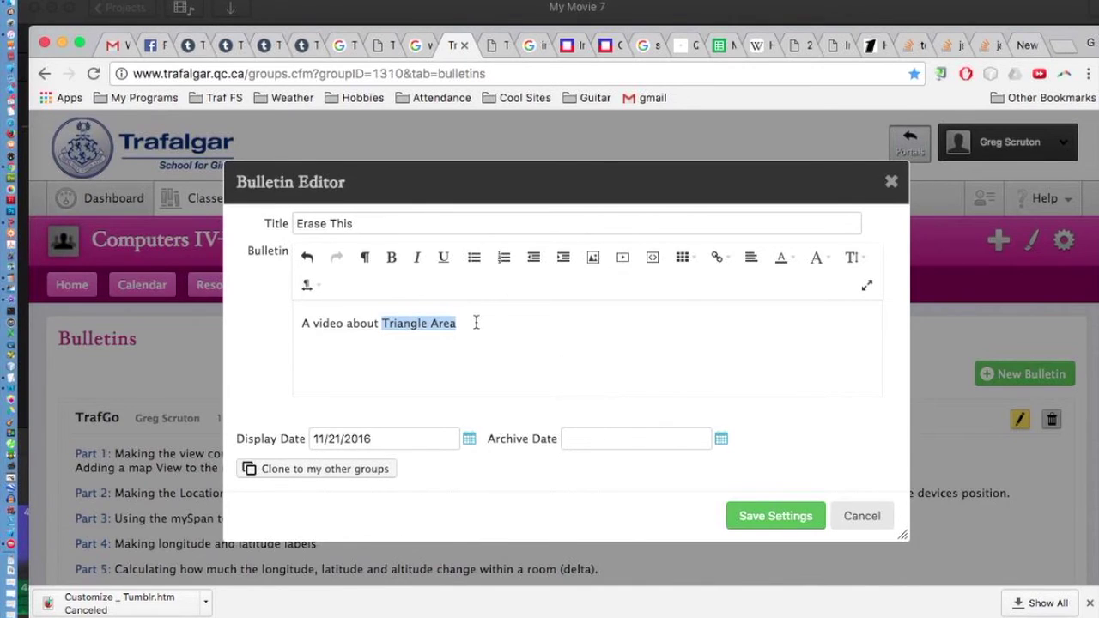
{"action": "key", "text": "super+k"}
{"action": "key", "text": "super+a"}
{"action": "key", "text": "BackSpace"}
{"action": "key", "text": "super+v"}
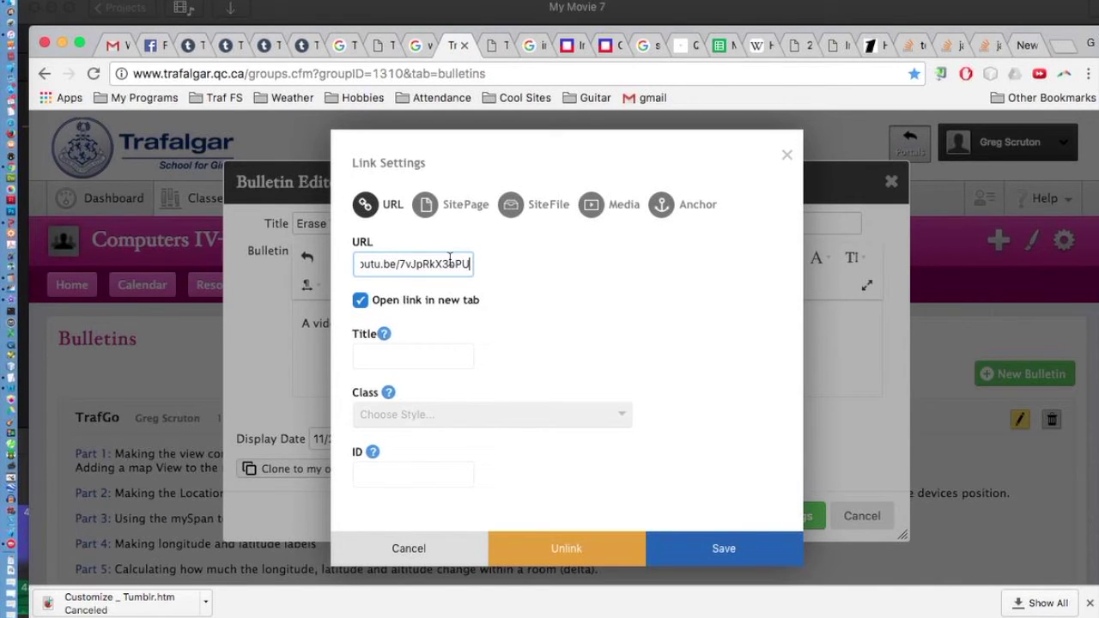
{"action": "key", "text": "super+a"}
{"action": "left_click", "coordinate": [746, 550]}
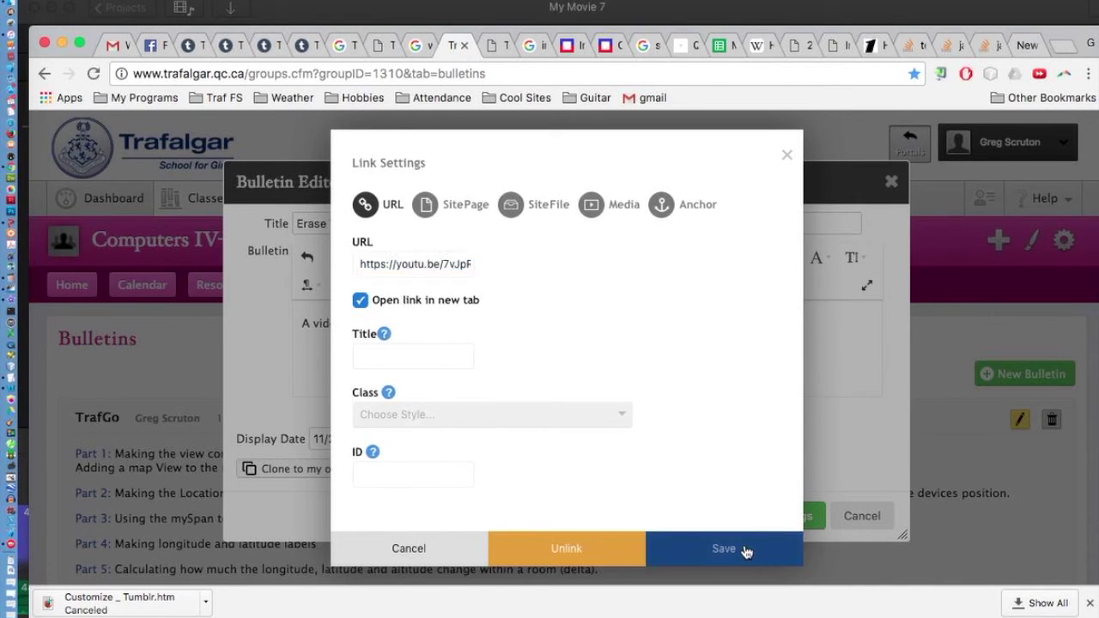
Step: Save the bulletin and open its Triangle Area link to check the video
{"action": "left_click", "coordinate": [513, 321]}
{"action": "left_click", "coordinate": [781, 512]}
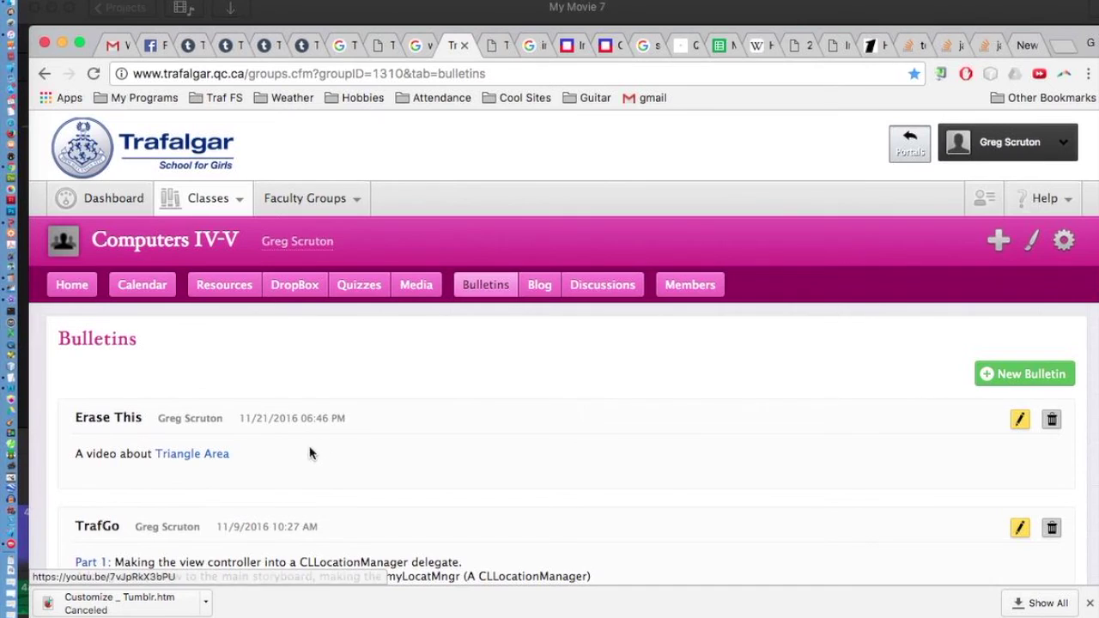
{"action": "left_click", "coordinate": [205, 457]}
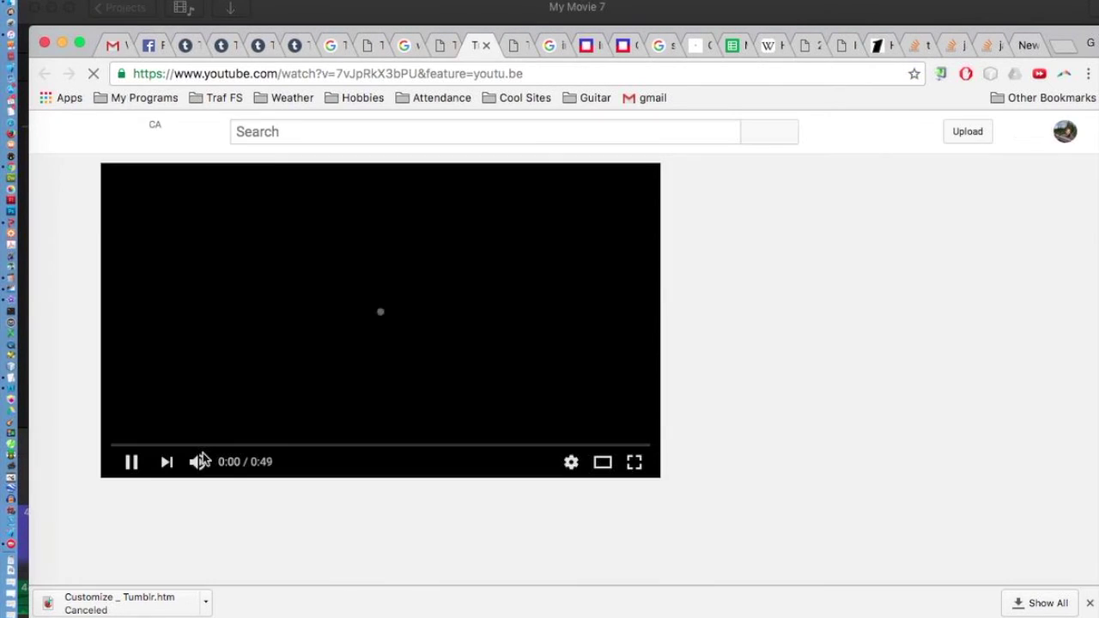